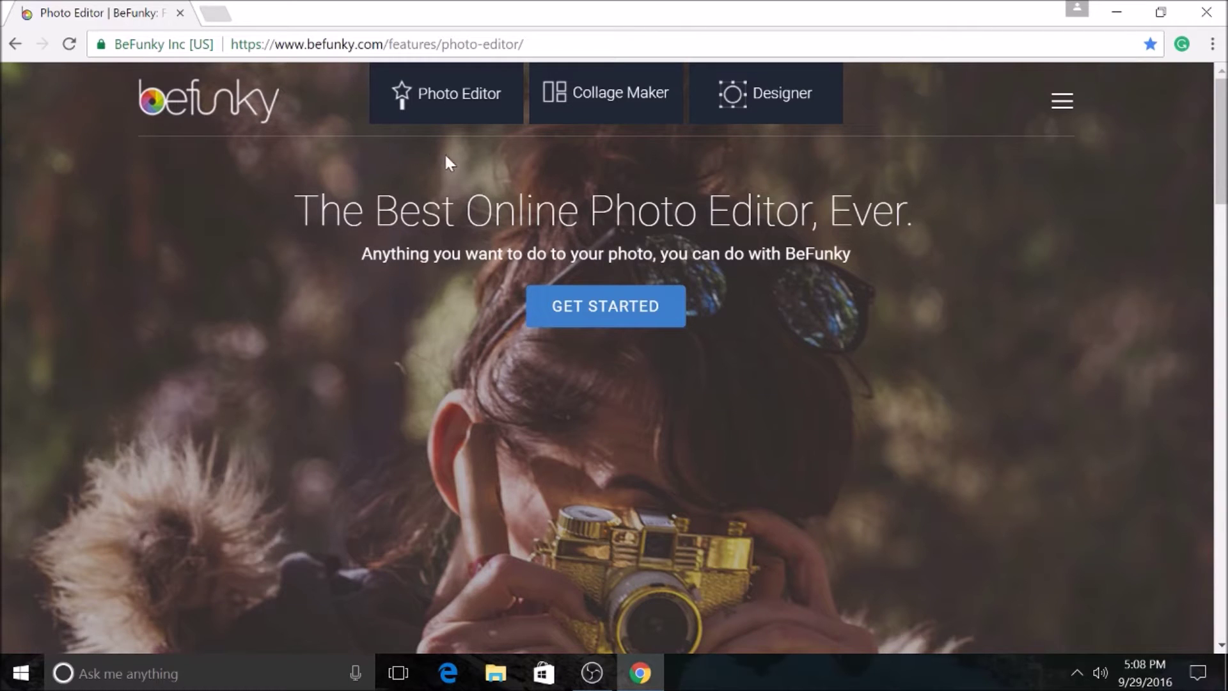
# Load the desktop park screenshot Untitledwedfret6 into BeFunky's Photo Editor as the base image.
pyautogui.click(431, 93)
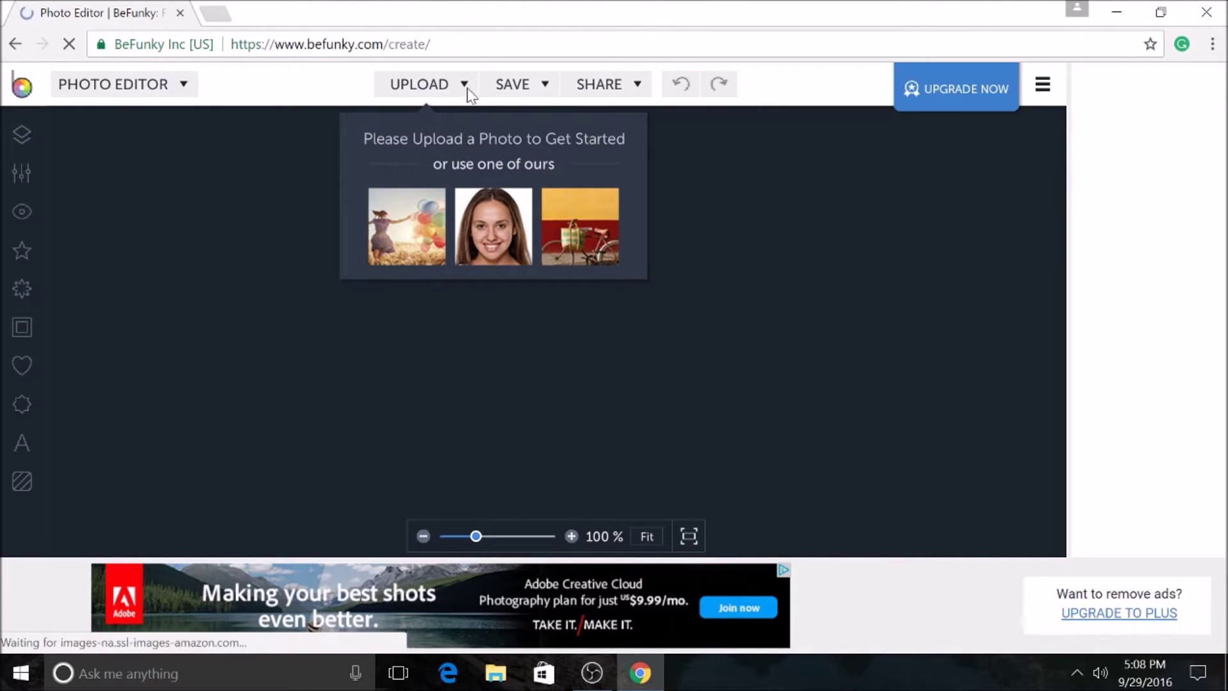
pyautogui.click(467, 88)
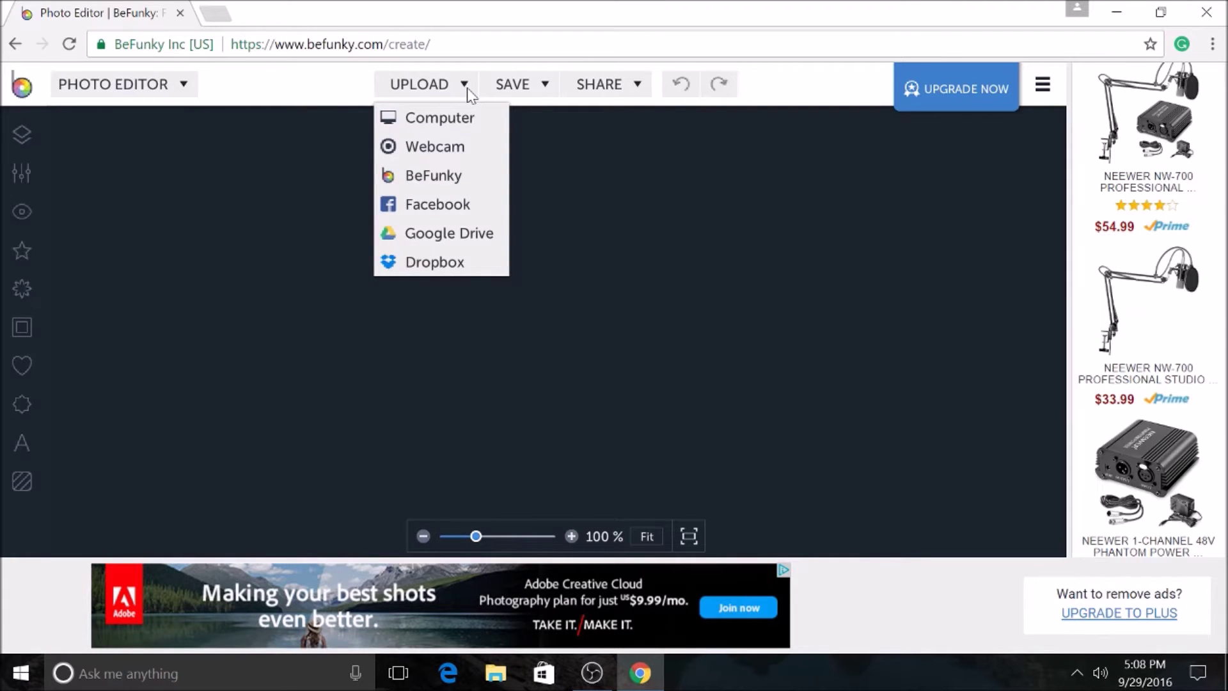
pyautogui.click(466, 118)
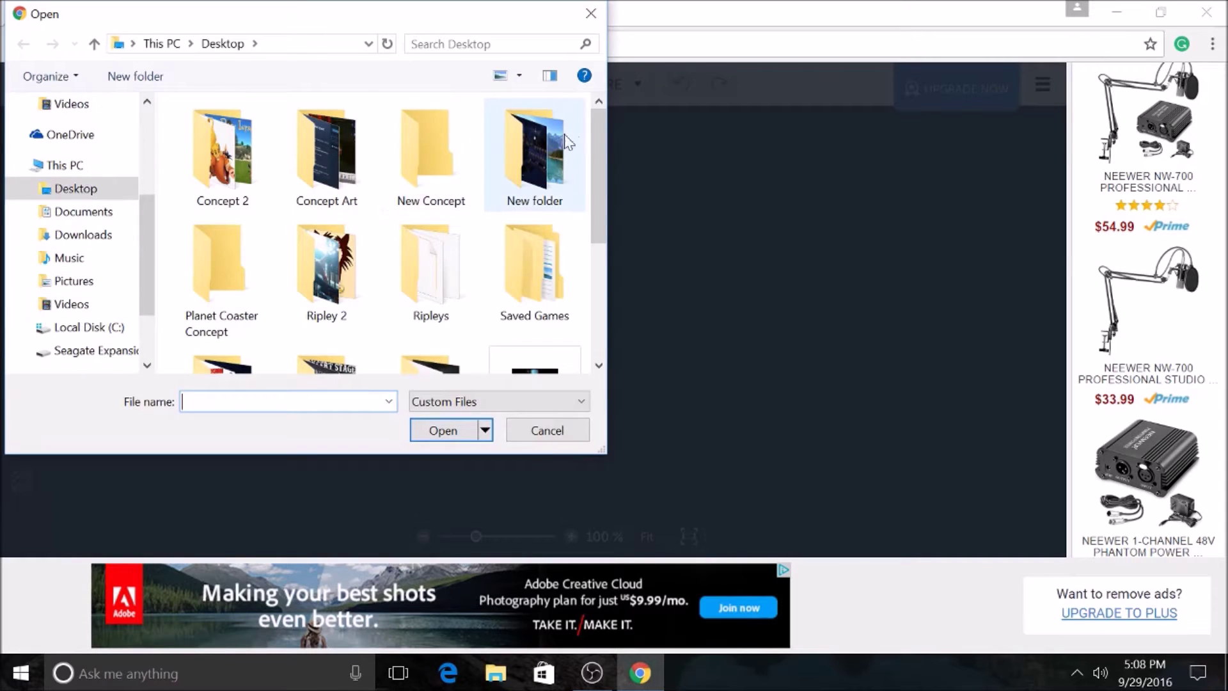
pyautogui.moveTo(604, 156); pyautogui.dragTo(600, 289)
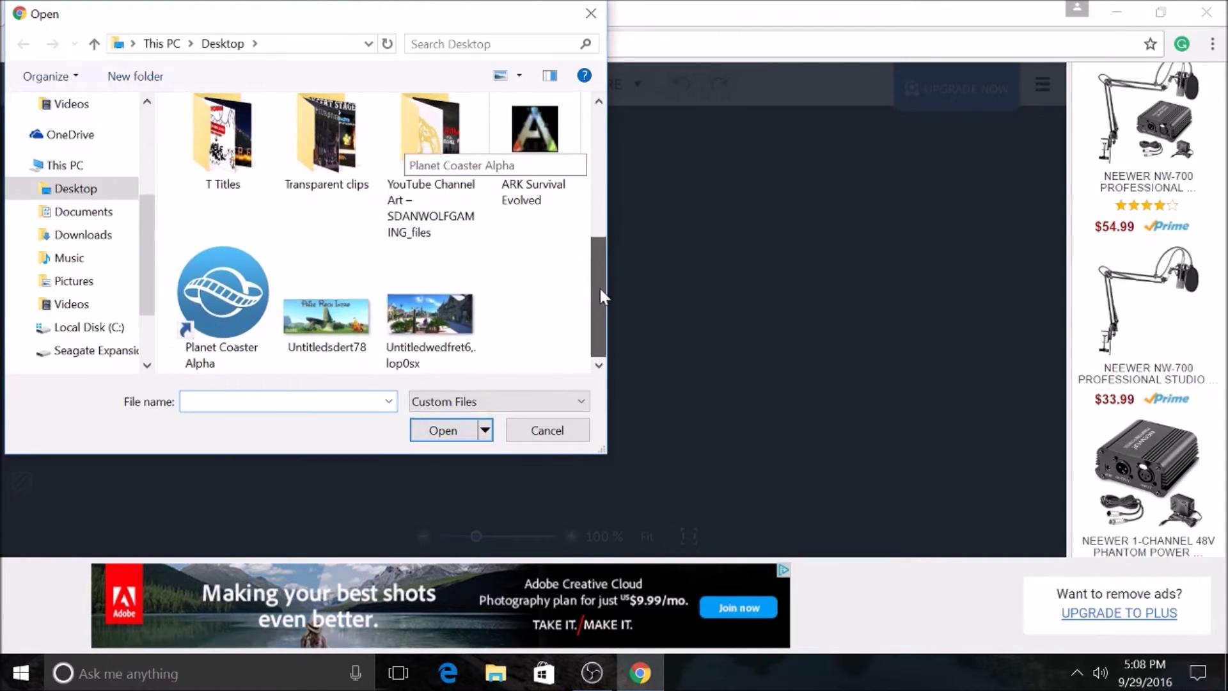
pyautogui.click(453, 324)
pyautogui.click(443, 430)
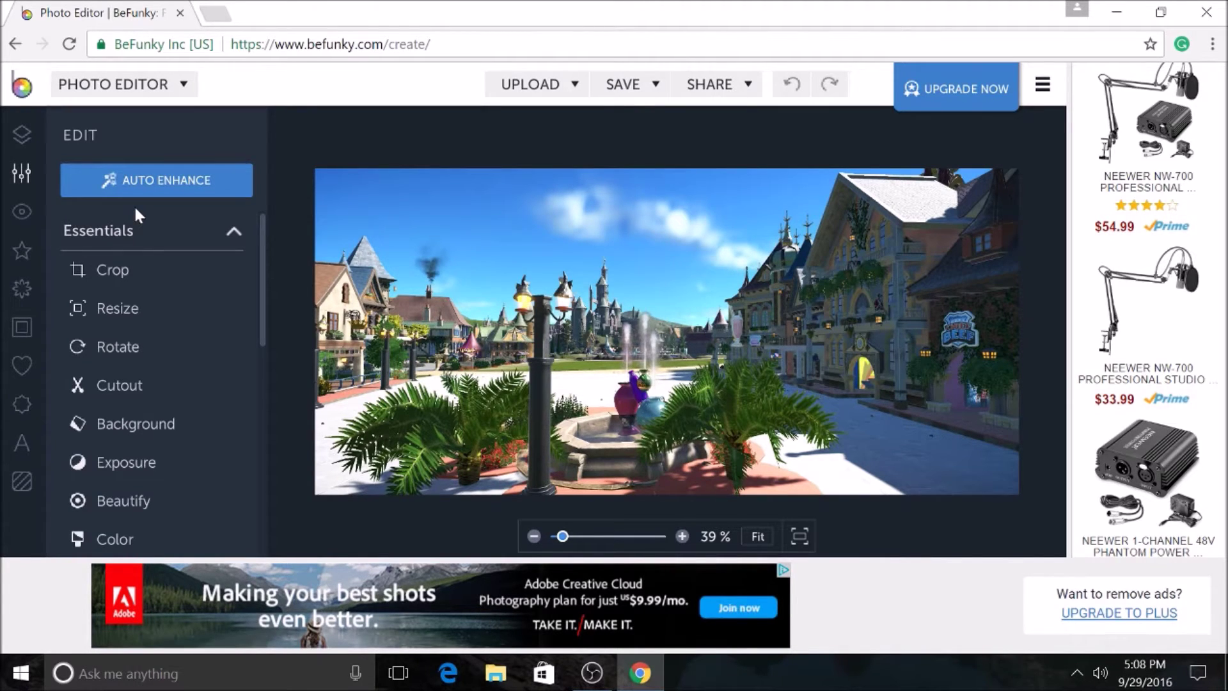
# Add the Planet Coaster logo PNG from Desktop > Transparent clips as a new image layer.
pyautogui.click(20, 140)
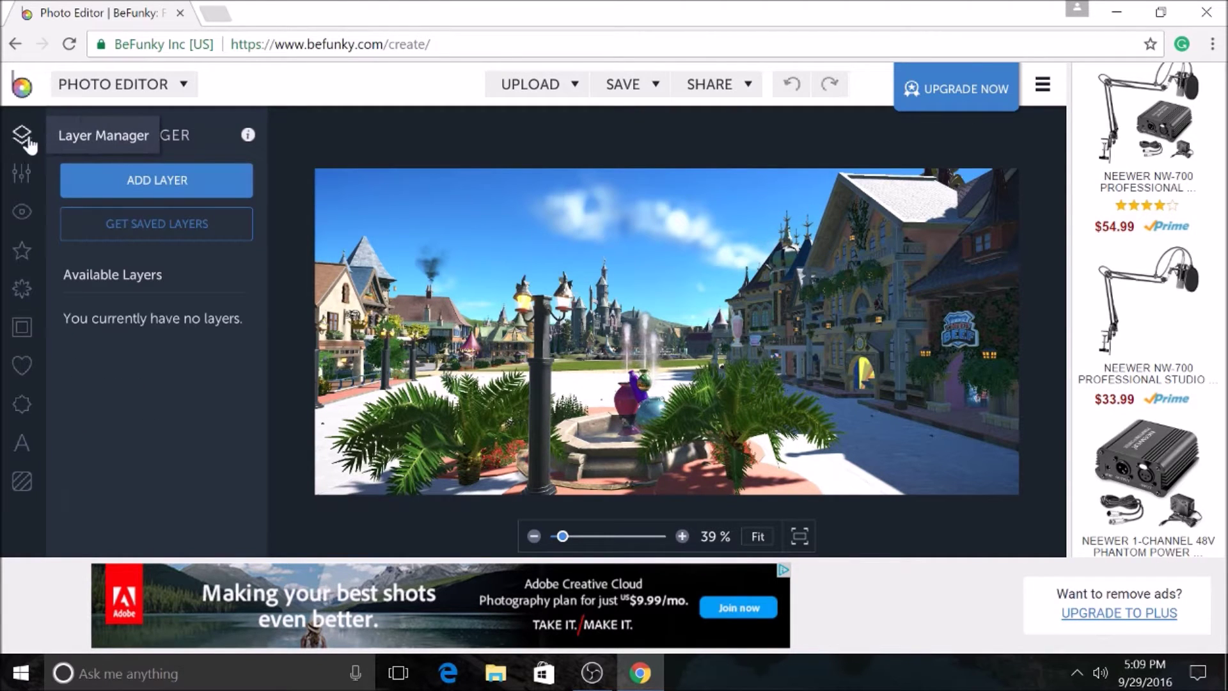
pyautogui.click(144, 183)
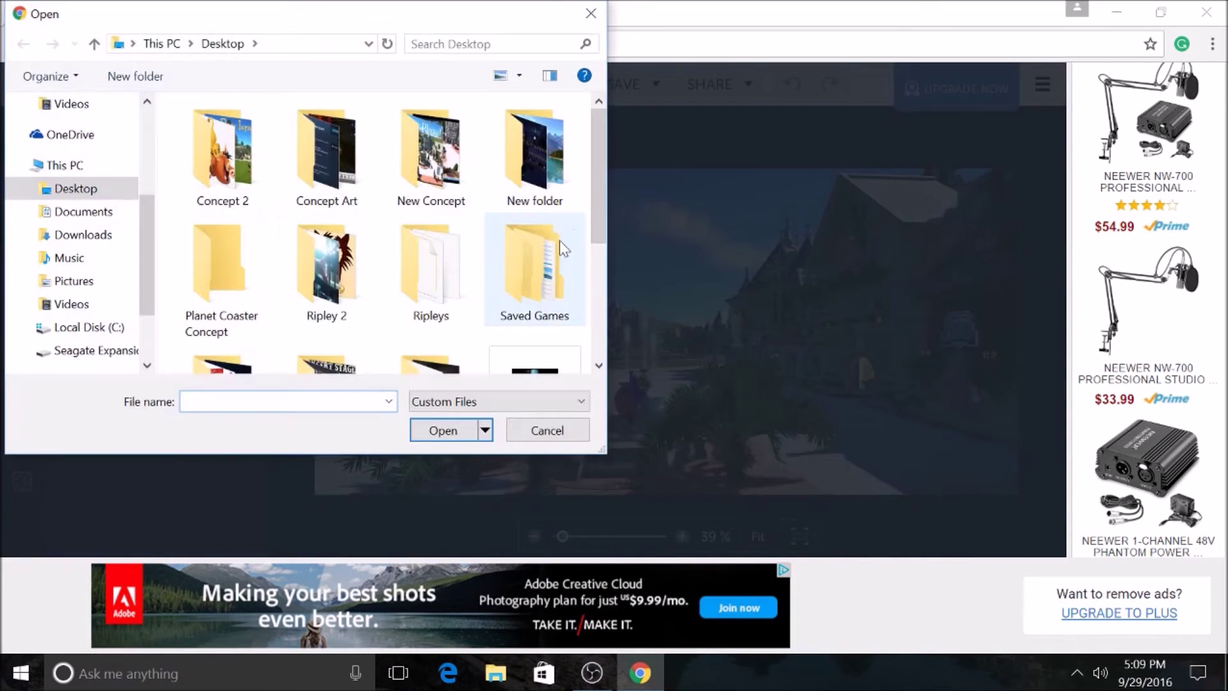
pyautogui.moveTo(599, 156); pyautogui.dragTo(624, 240)
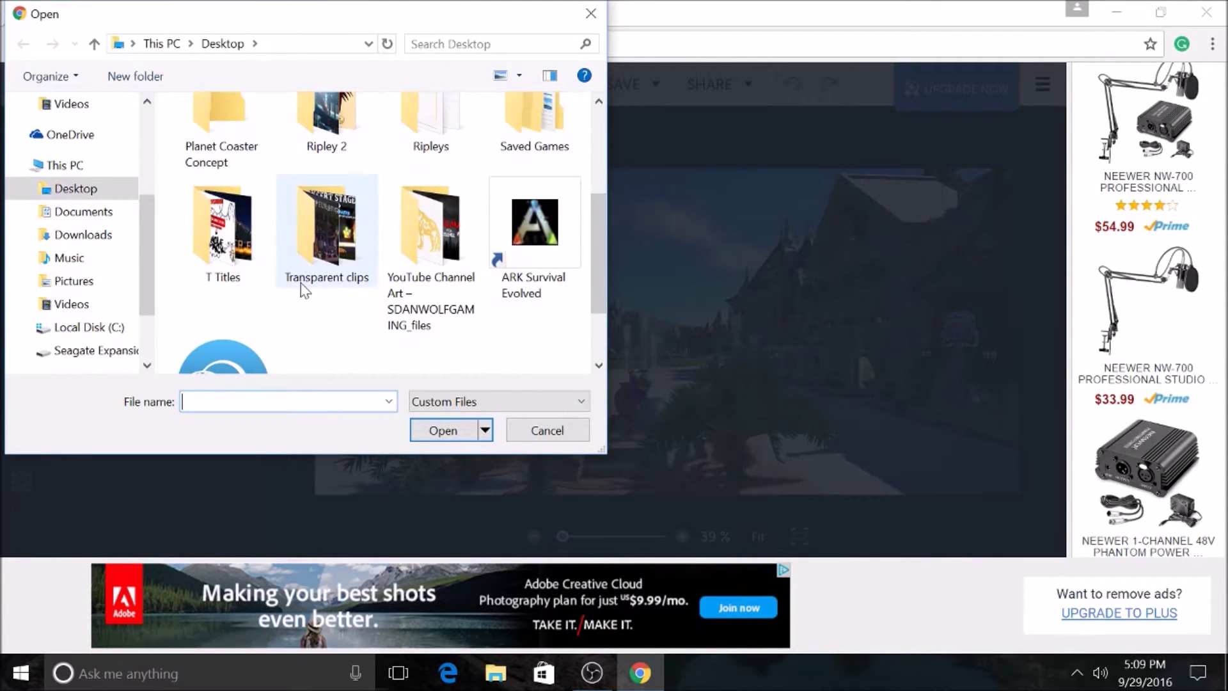
pyautogui.doubleClick(329, 242)
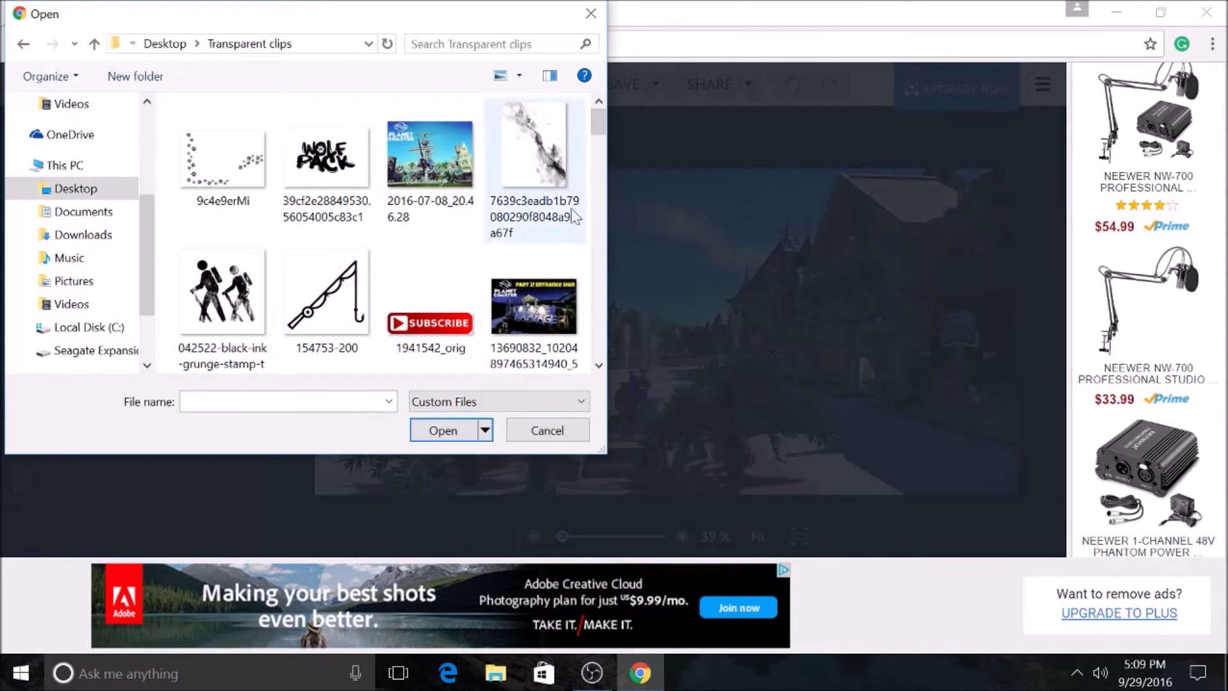
pyautogui.moveTo(602, 120); pyautogui.dragTo(616, 209)
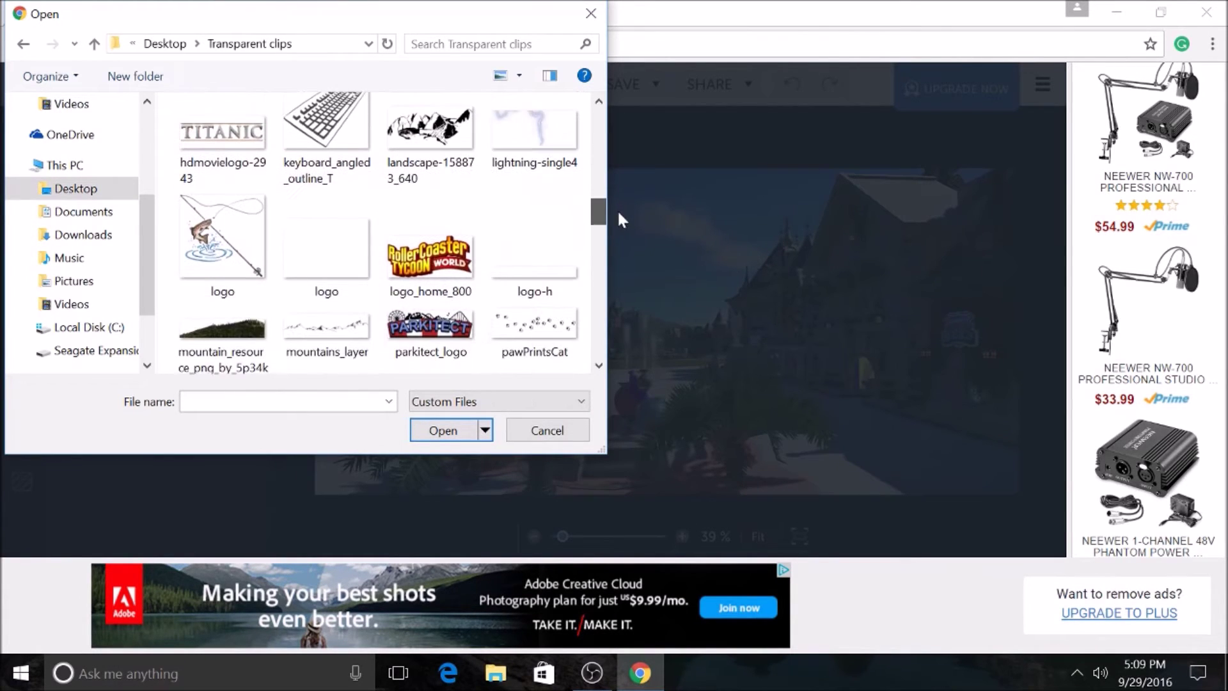
pyautogui.click(337, 265)
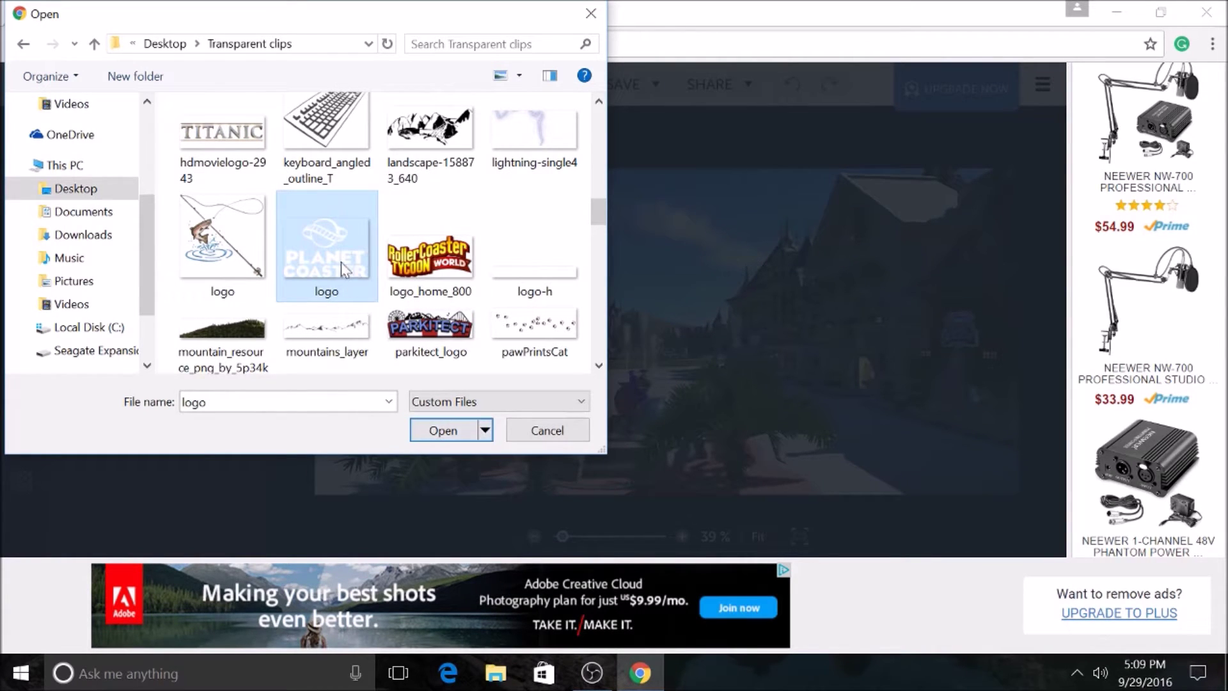
pyautogui.moveTo(334, 271)
pyautogui.click(444, 432)
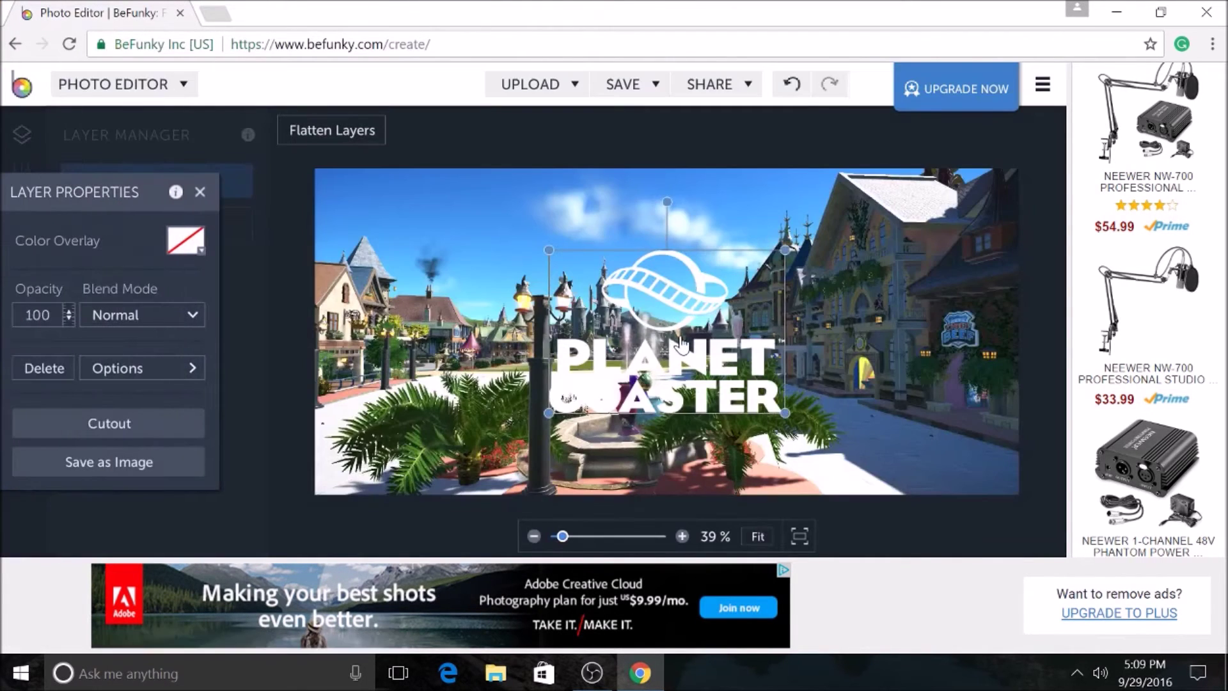
# Move and resize the logo layer into the photo's bottom-right corner.
pyautogui.moveTo(705, 347); pyautogui.dragTo(481, 417)
pyautogui.moveTo(326, 485); pyautogui.dragTo(484, 376)
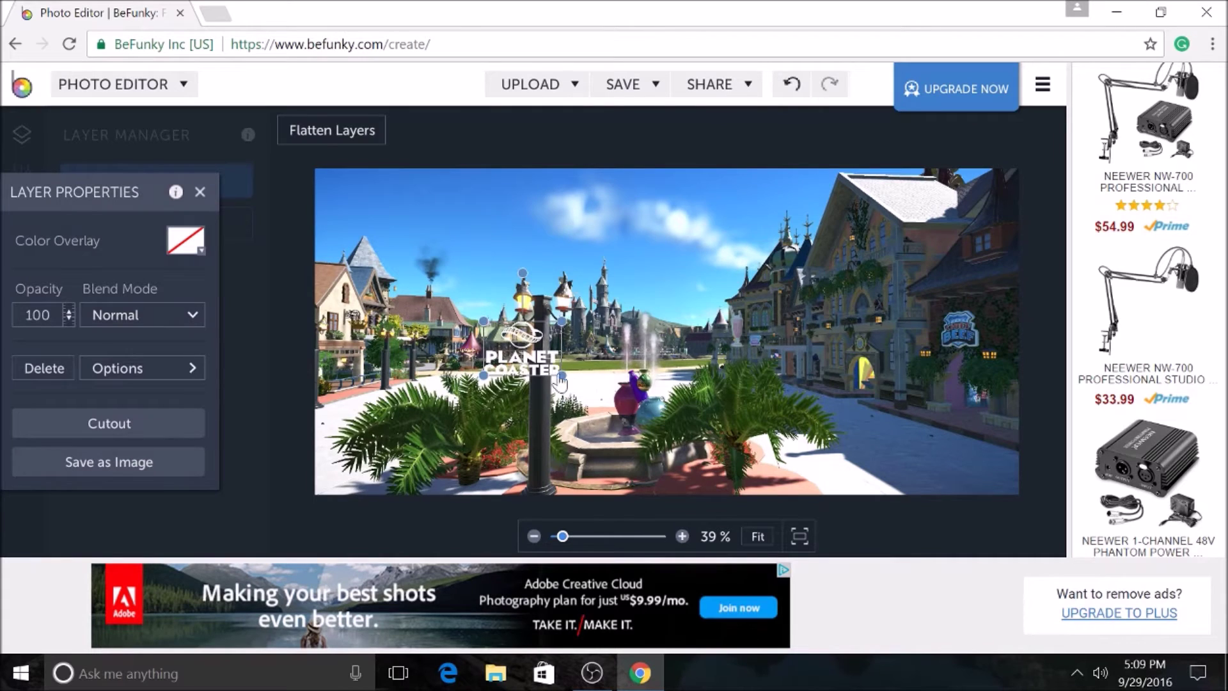
pyautogui.moveTo(561, 376); pyautogui.dragTo(977, 469)
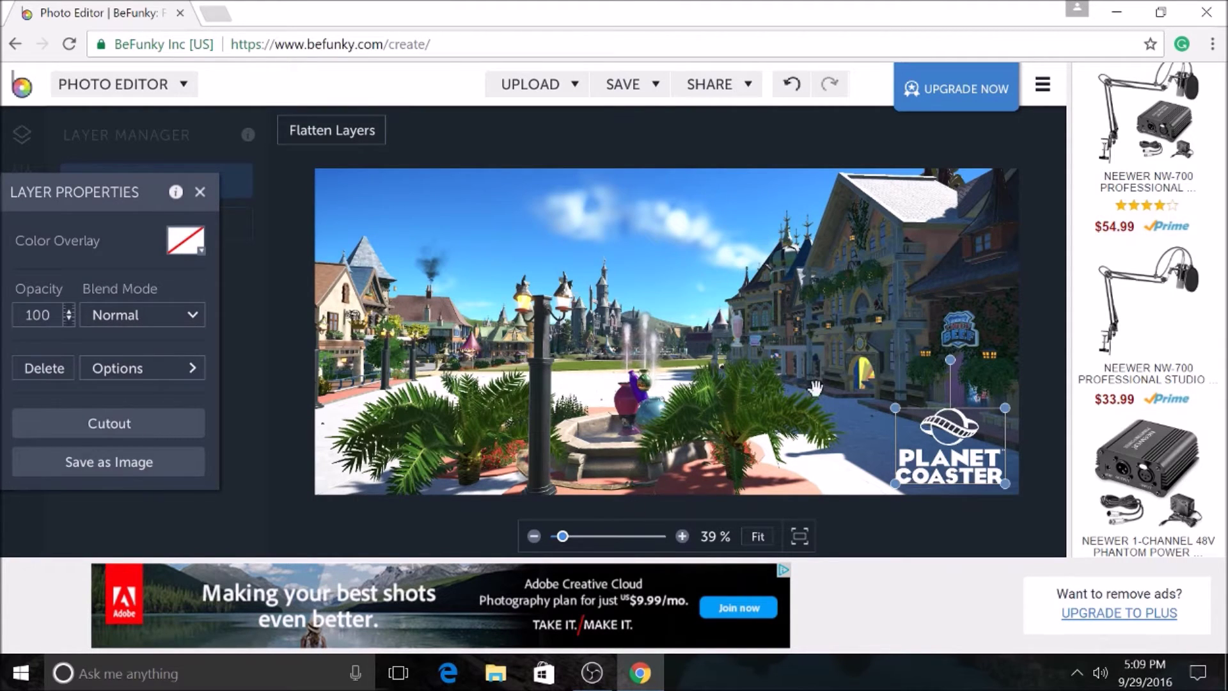
# Set the logo layer's opacity to 50 and deselect it.
pyautogui.click(813, 390)
pyautogui.click(979, 460)
pyautogui.doubleClick(38, 318)
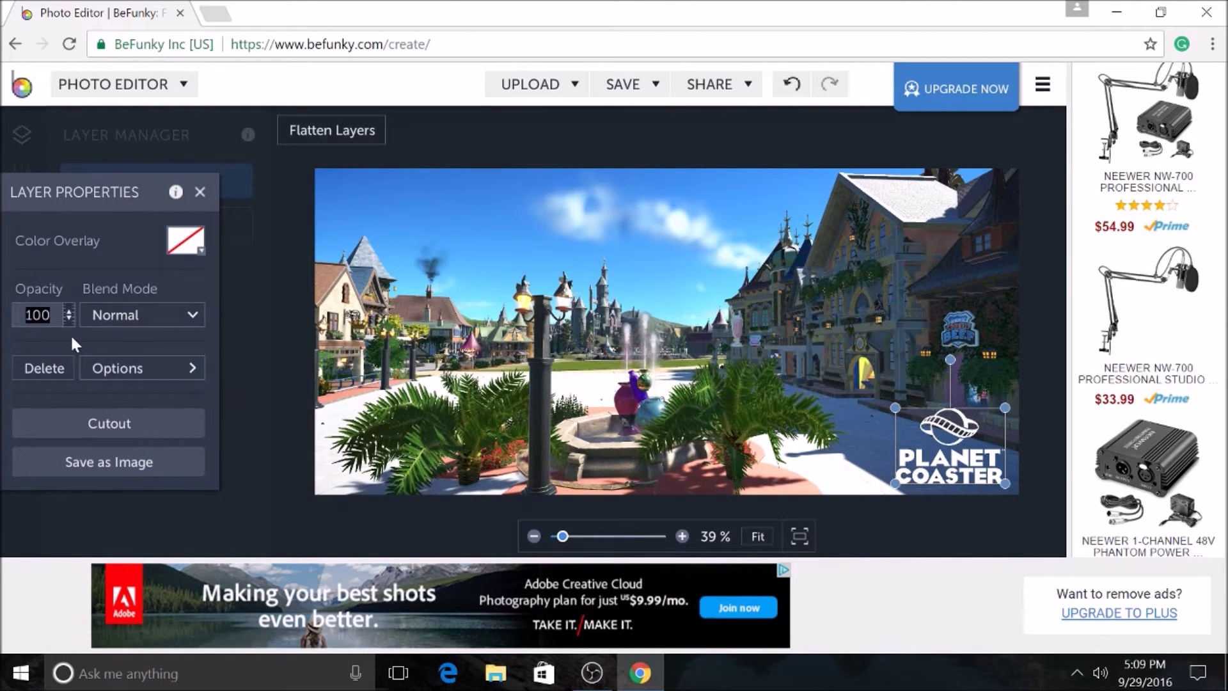
pyautogui.write('50')
pyautogui.click(671, 352)
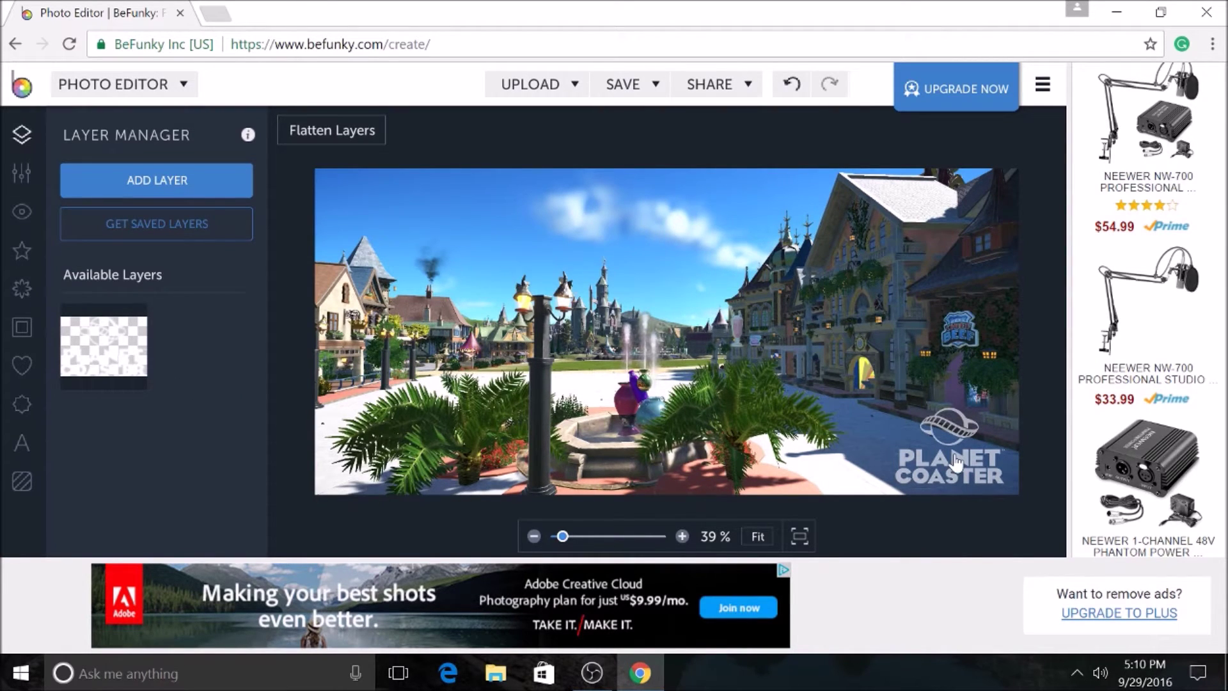
pyautogui.click(26, 448)
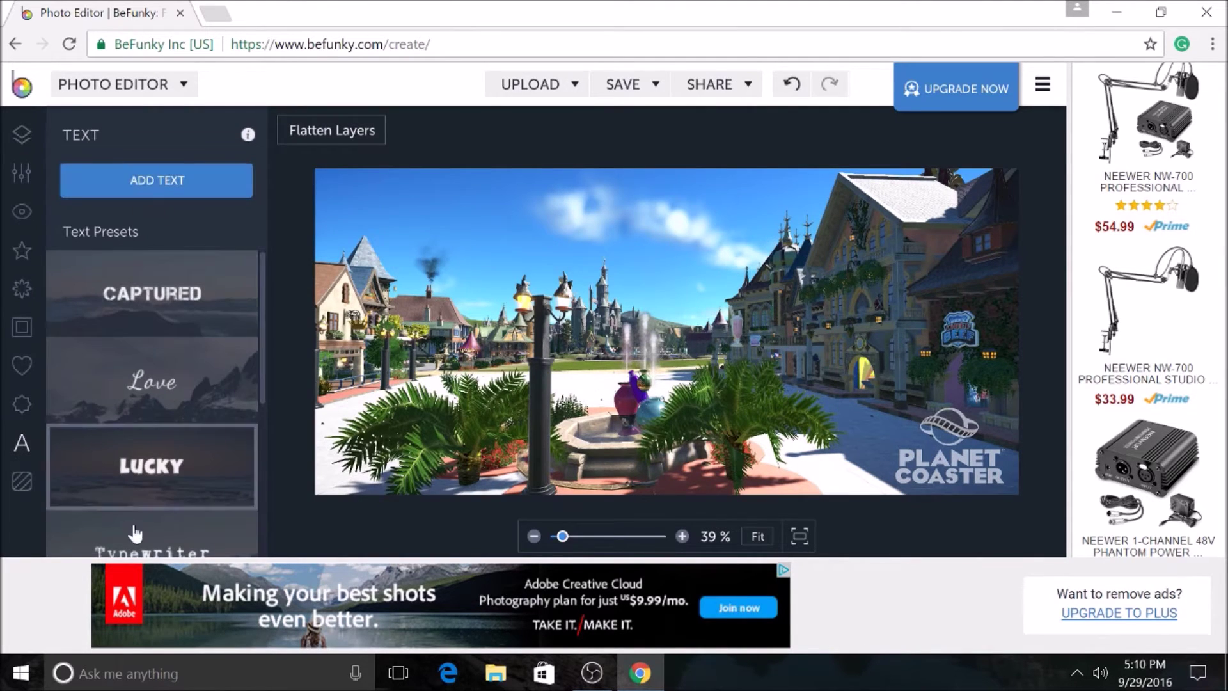
# Add a white Arial text box reading 'SDANWOLF GAMING' near the top of the photo.
pyautogui.click(163, 185)
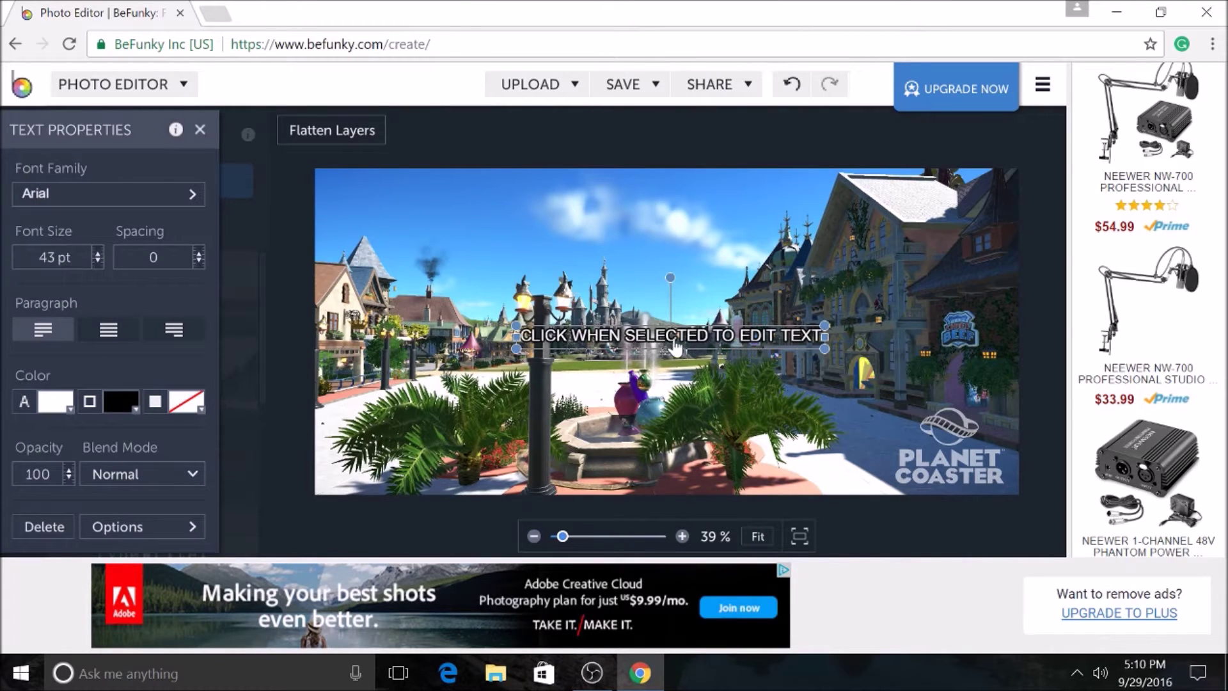
pyautogui.moveTo(675, 345); pyautogui.dragTo(595, 234)
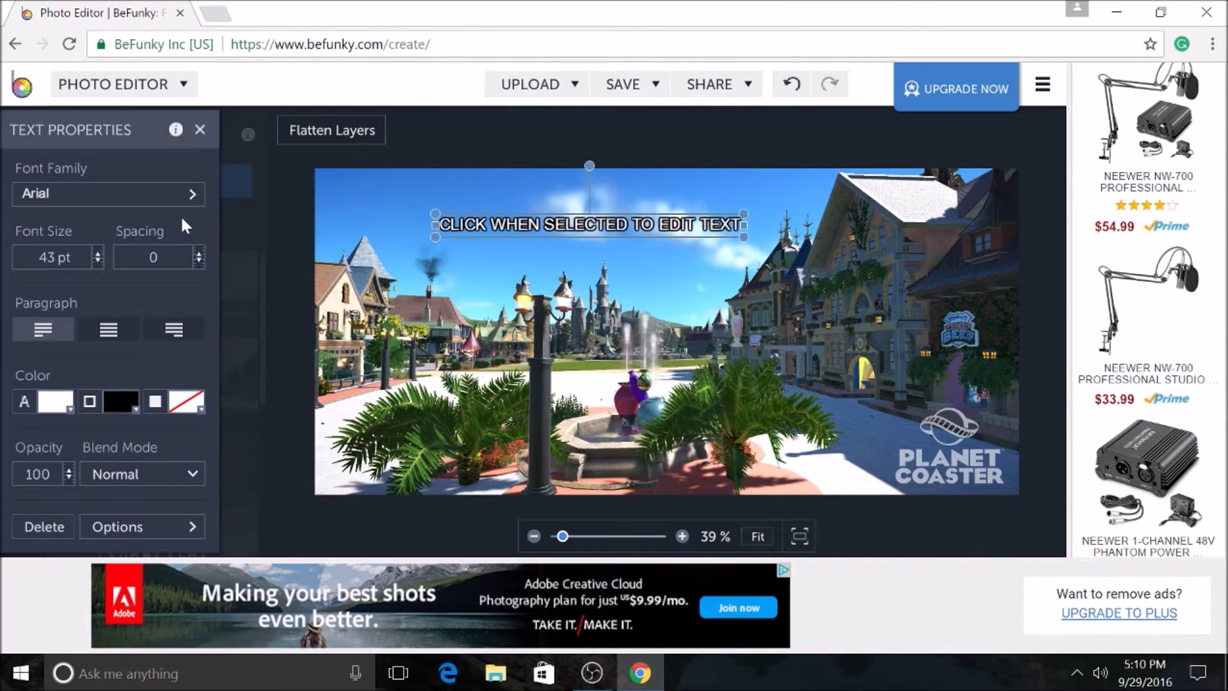
pyautogui.click(189, 203)
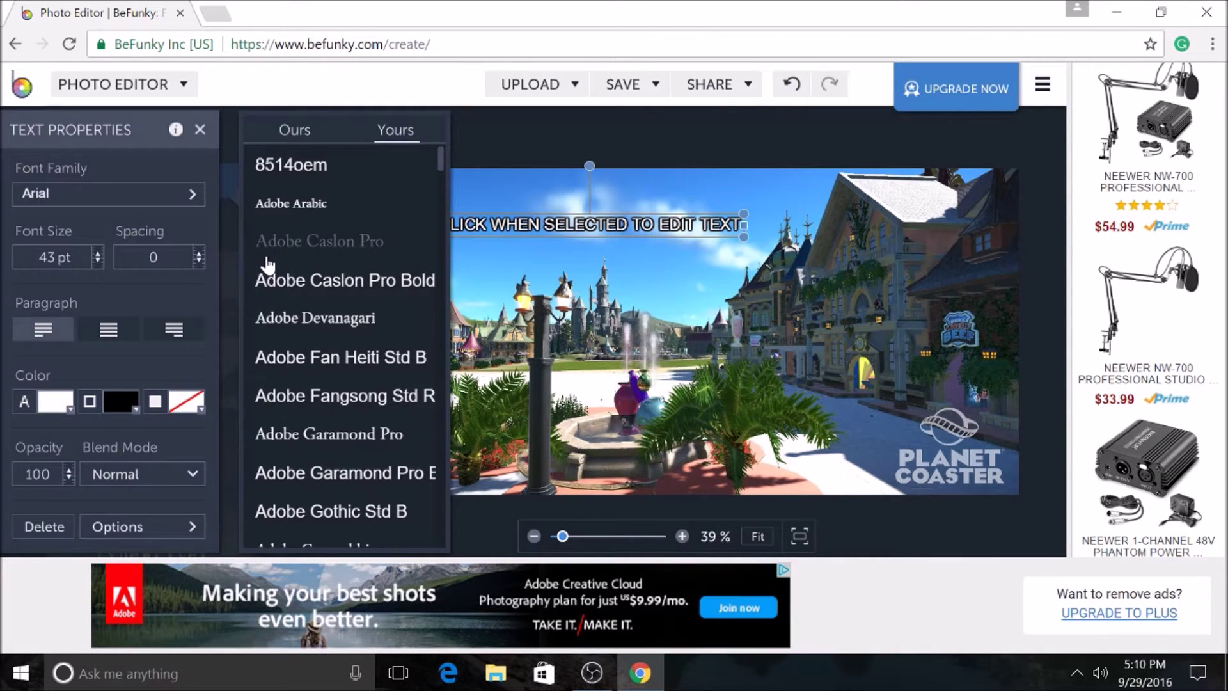
pyautogui.click(301, 131)
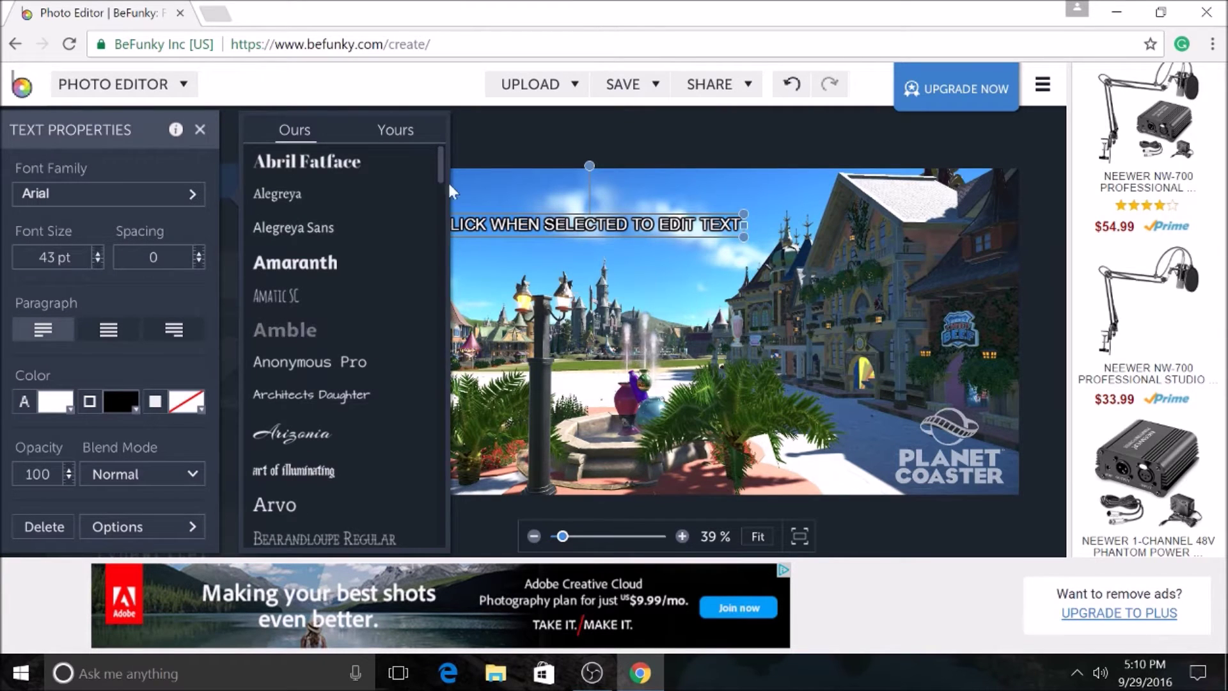
pyautogui.click(417, 131)
pyautogui.click(571, 225)
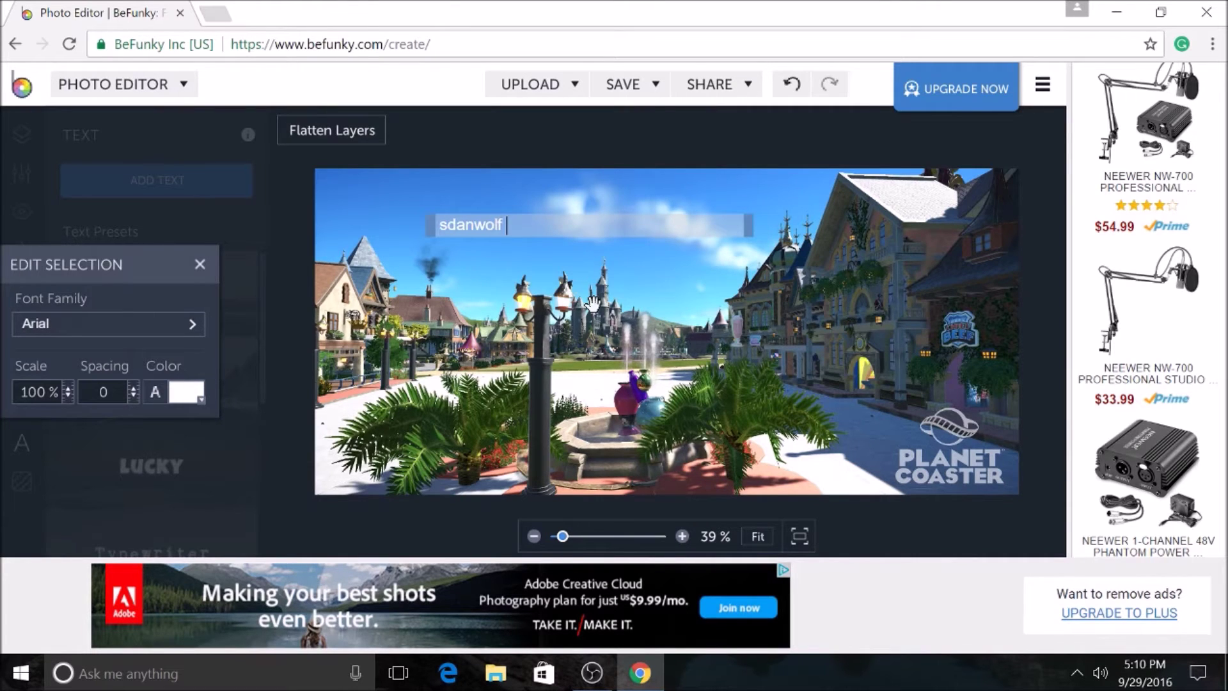
pyautogui.hotkey('ctrl', 'a')
pyautogui.press('BackSpace')
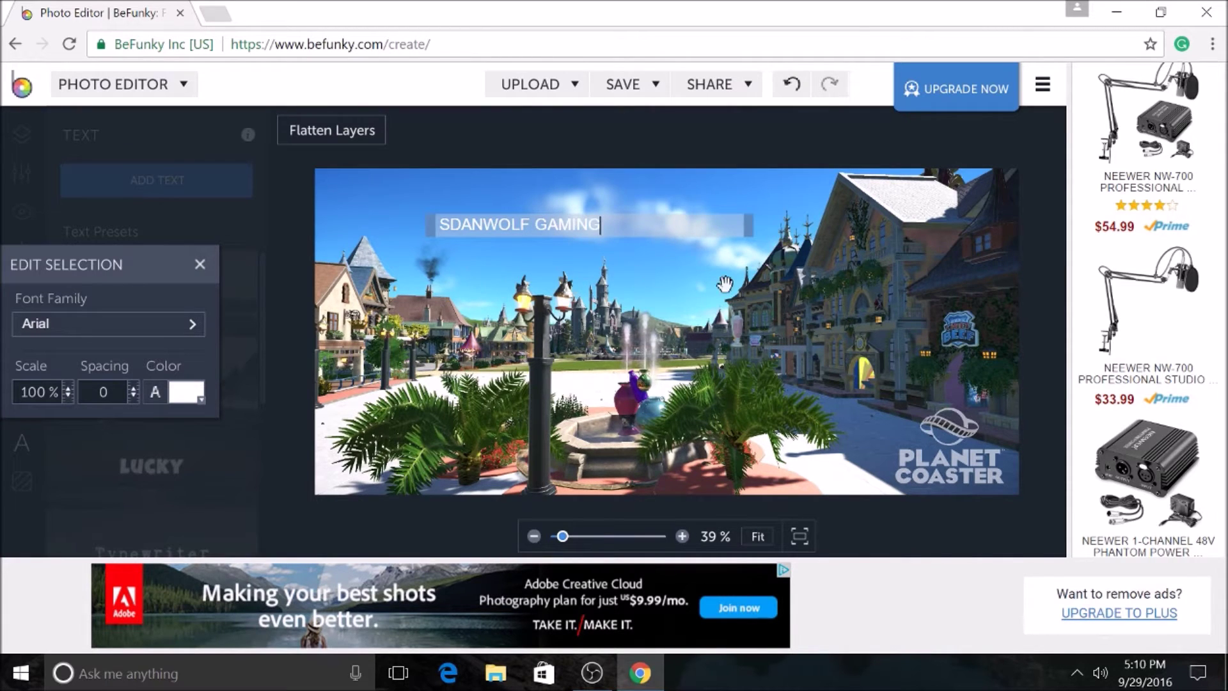
pyautogui.click(736, 344)
# Switch the title to the RINGBEARER font from the Yours font list.
pyautogui.click(572, 239)
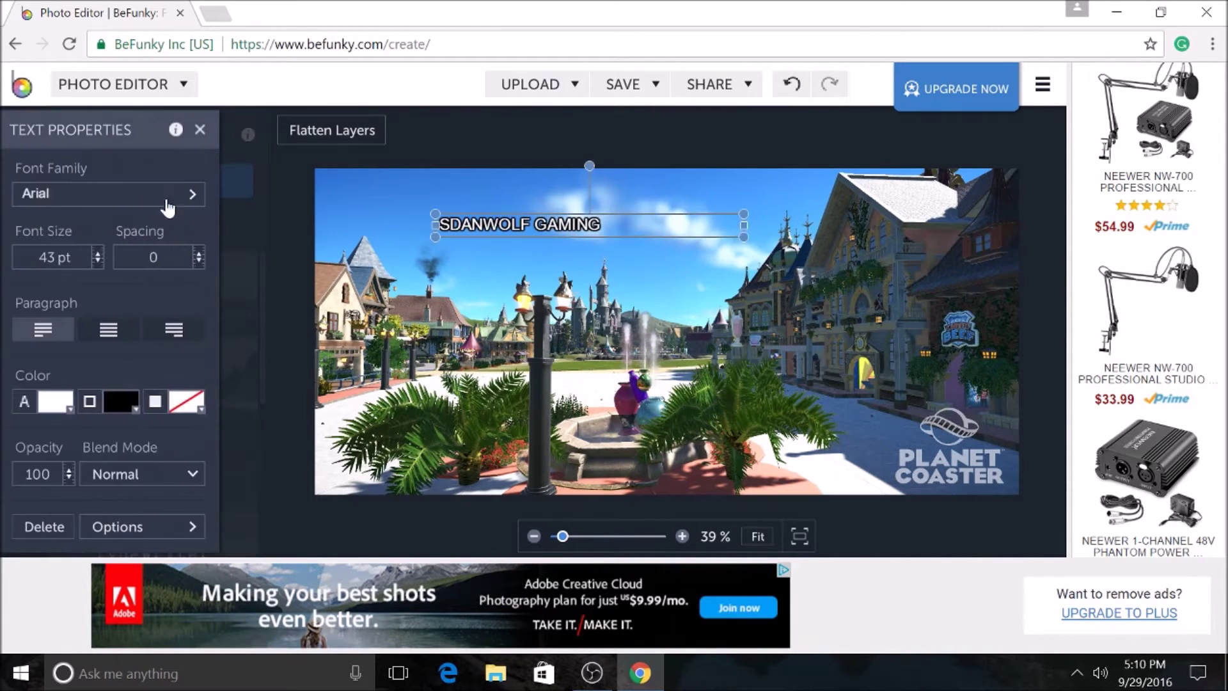
pyautogui.click(200, 193)
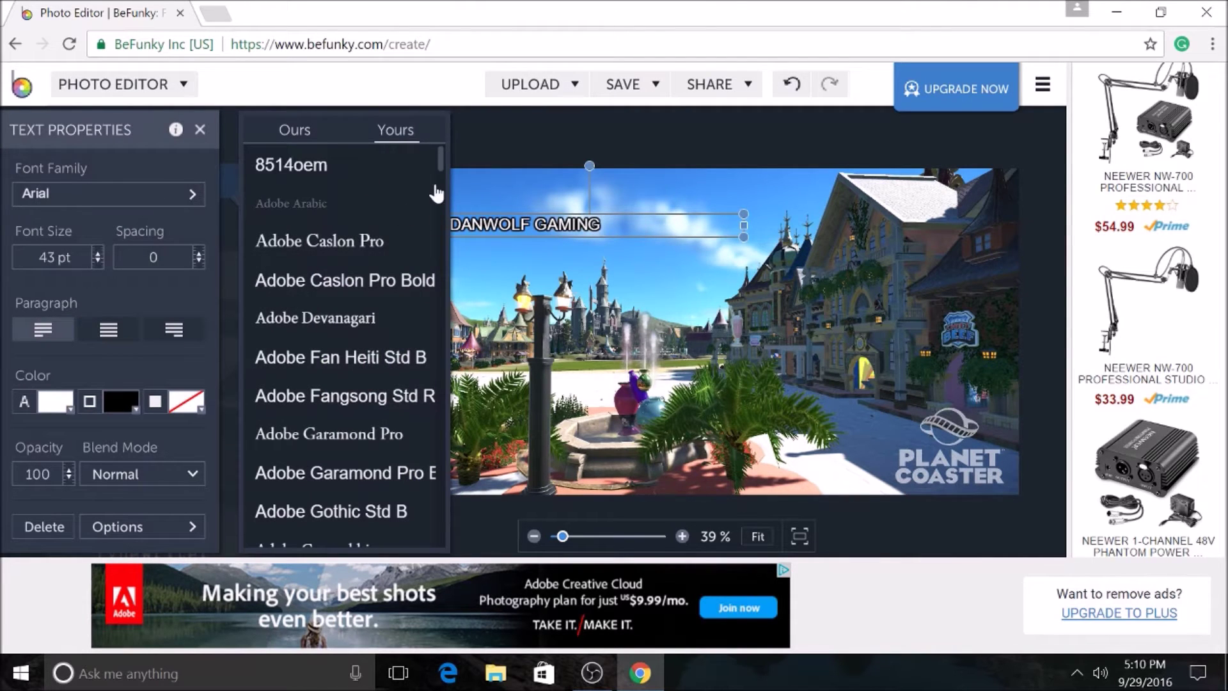
pyautogui.moveTo(440, 169); pyautogui.dragTo(462, 432)
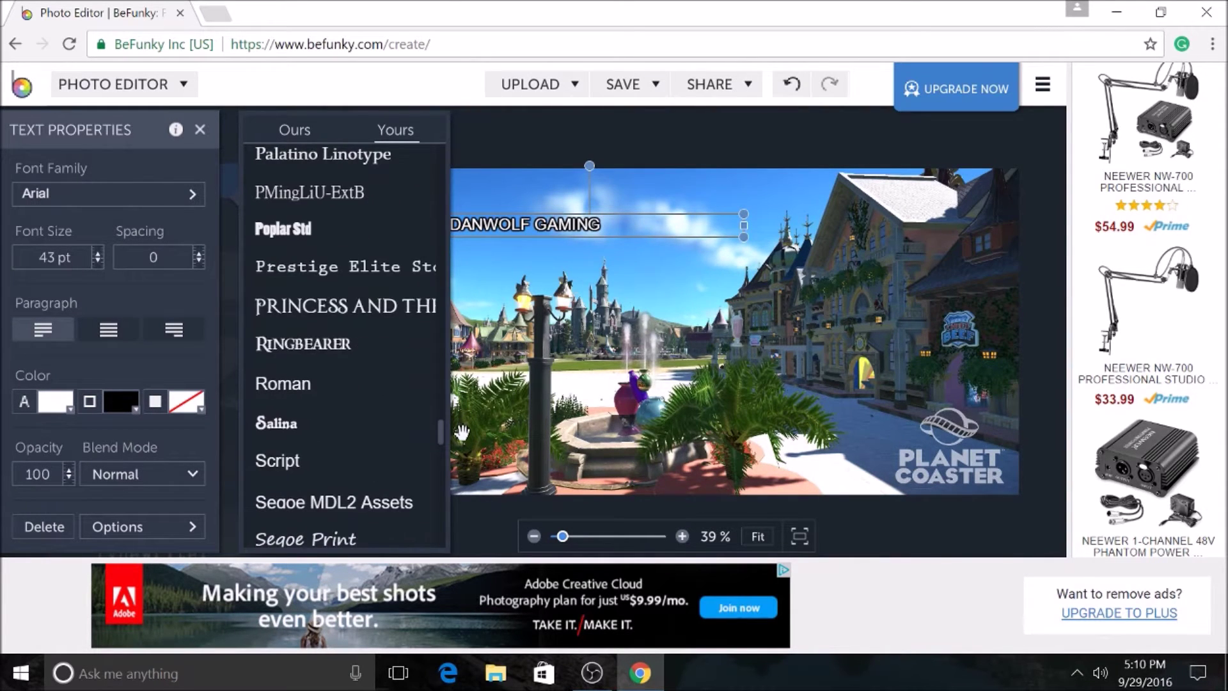
pyautogui.click(310, 346)
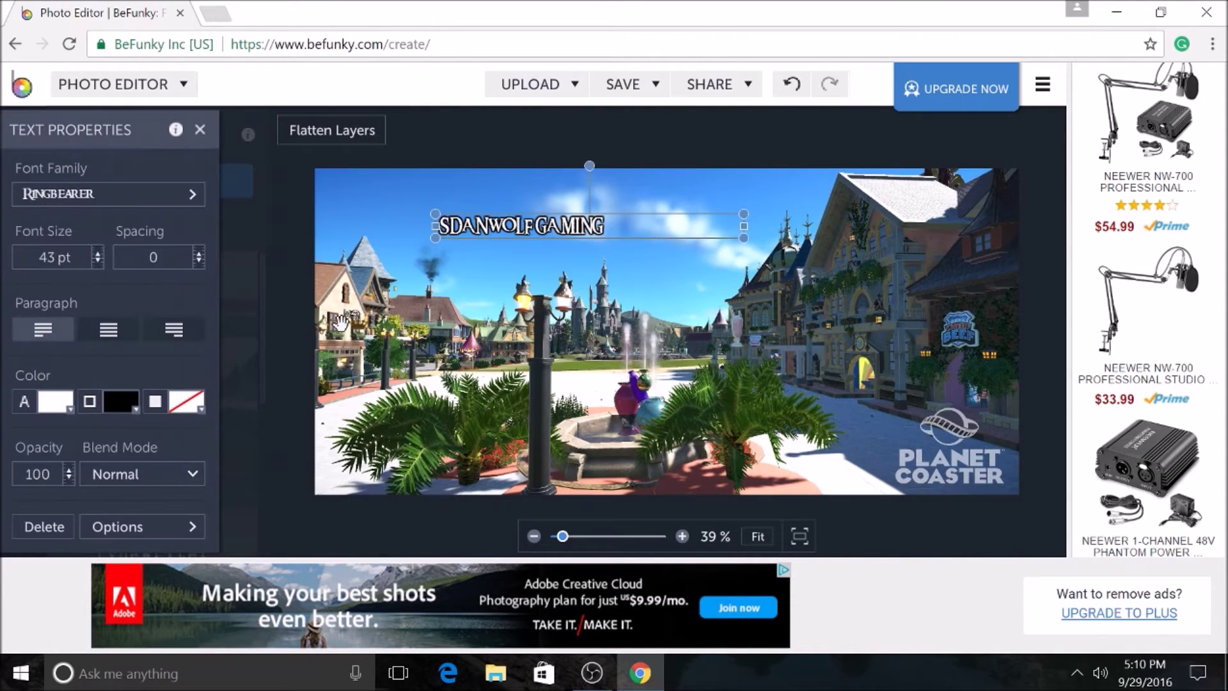
pyautogui.click(478, 316)
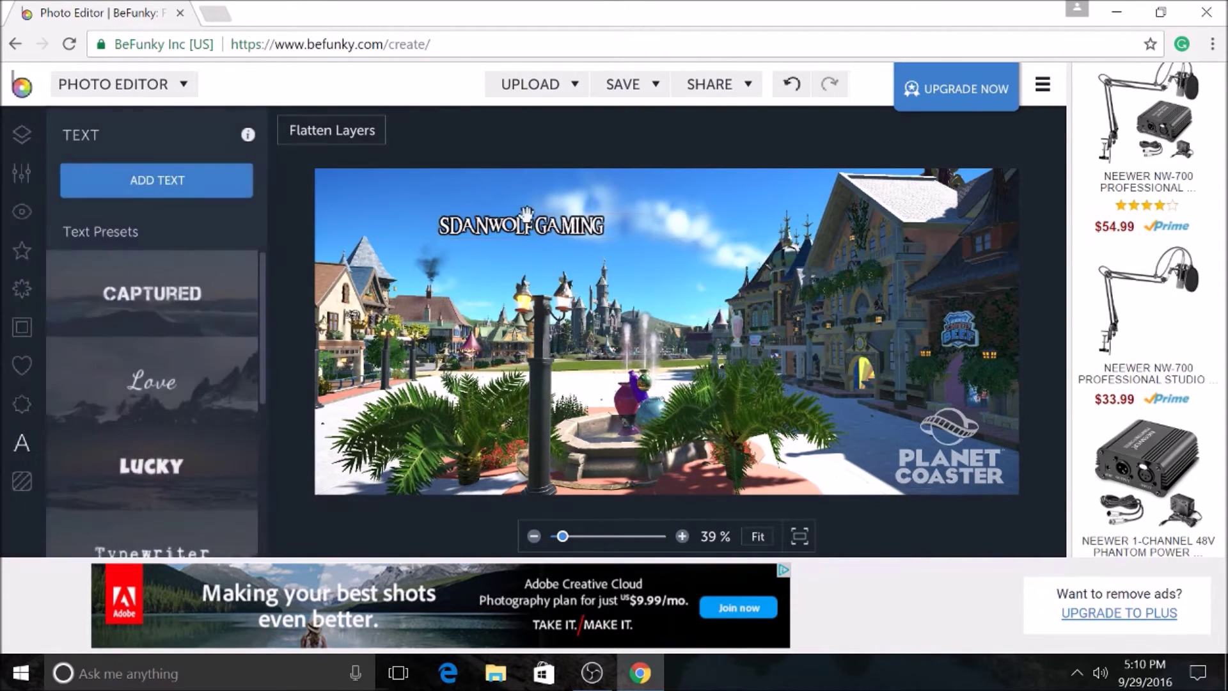
pyautogui.click(478, 235)
pyautogui.moveTo(479, 235); pyautogui.dragTo(1031, 428)
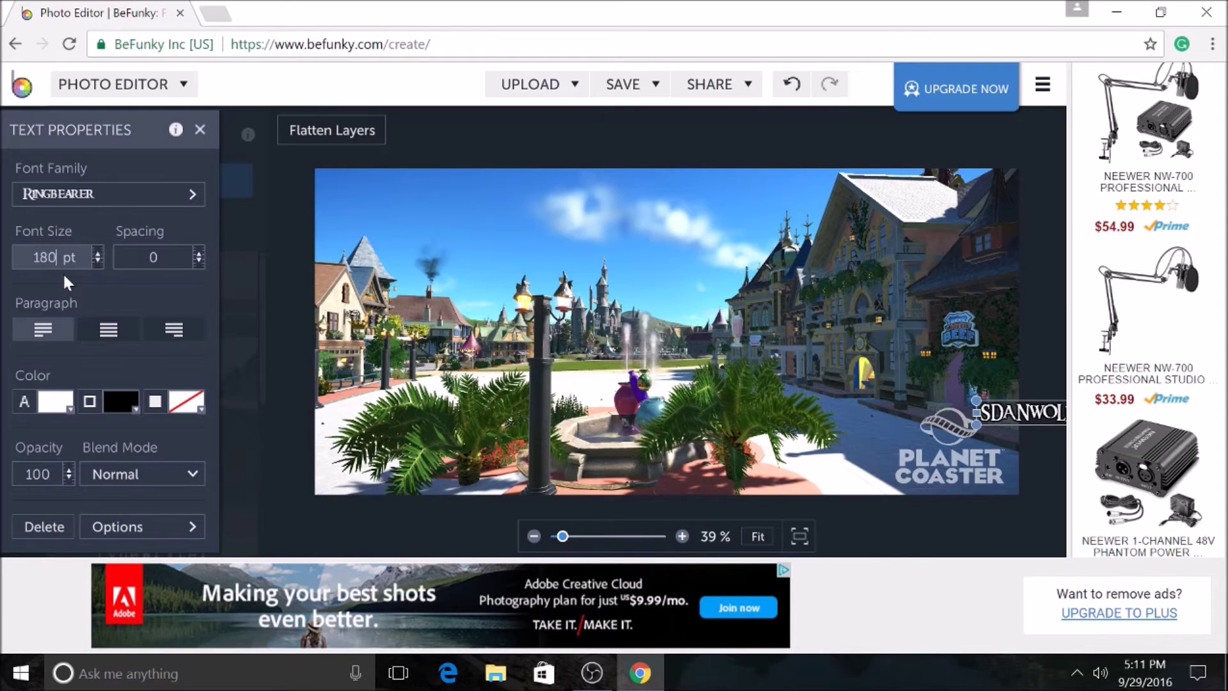
# Resize the title from 180 pt to 170 pt and stretch it across the photo's top.
pyautogui.click(518, 288)
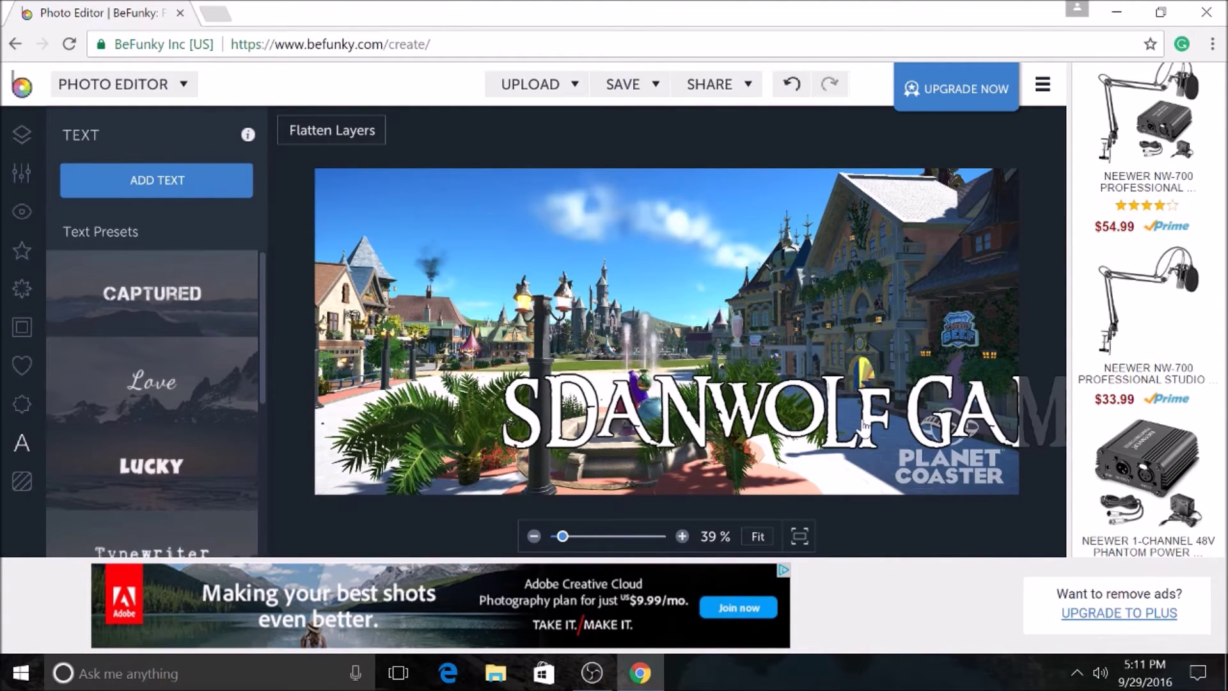
pyautogui.moveTo(874, 433); pyautogui.dragTo(696, 319)
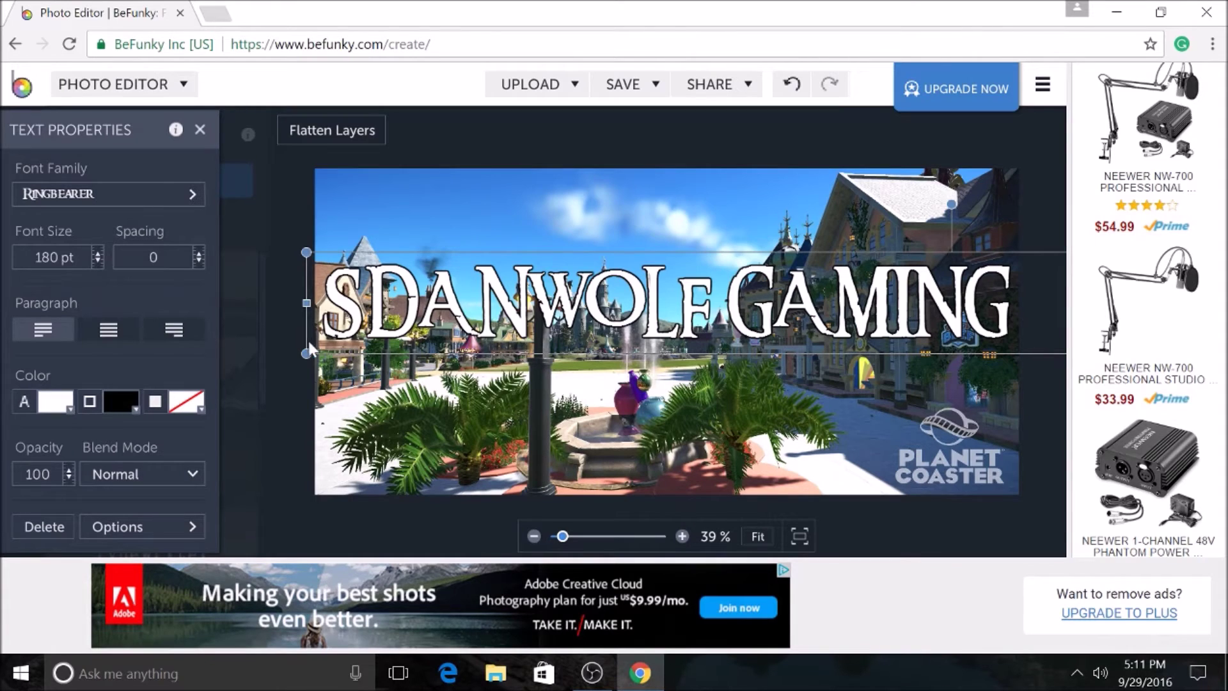
pyautogui.moveTo(305, 353); pyautogui.dragTo(333, 351)
pyautogui.moveTo(652, 312); pyautogui.dragTo(595, 235)
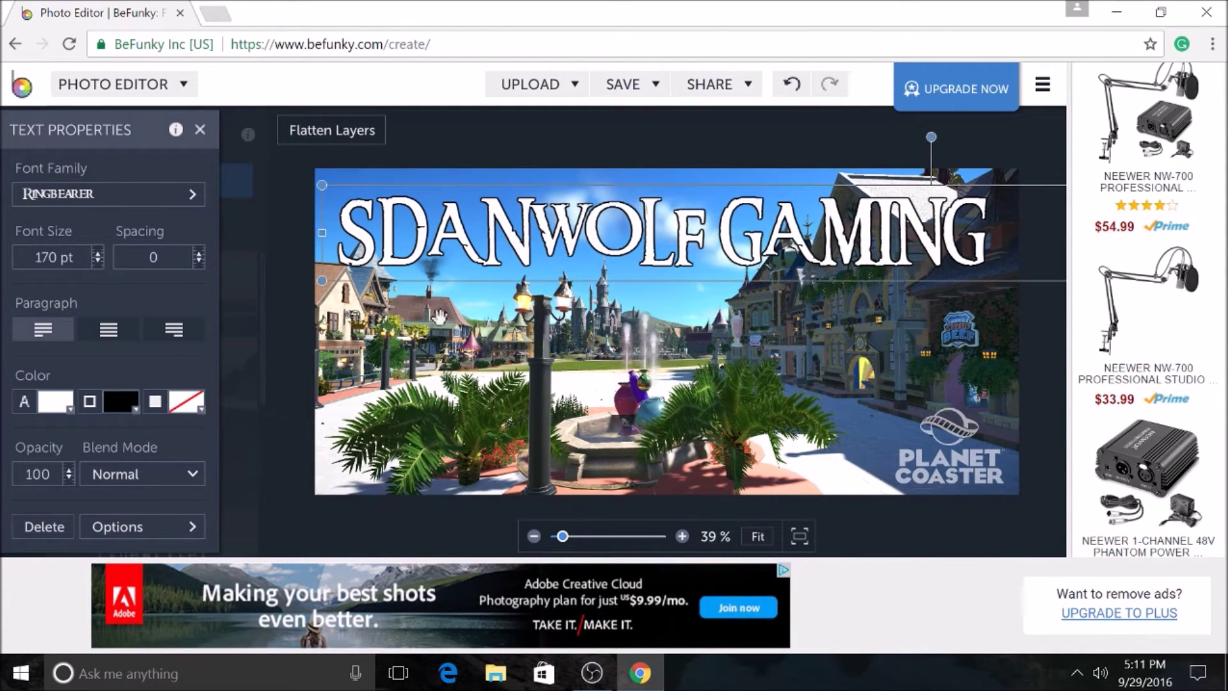
pyautogui.click(192, 195)
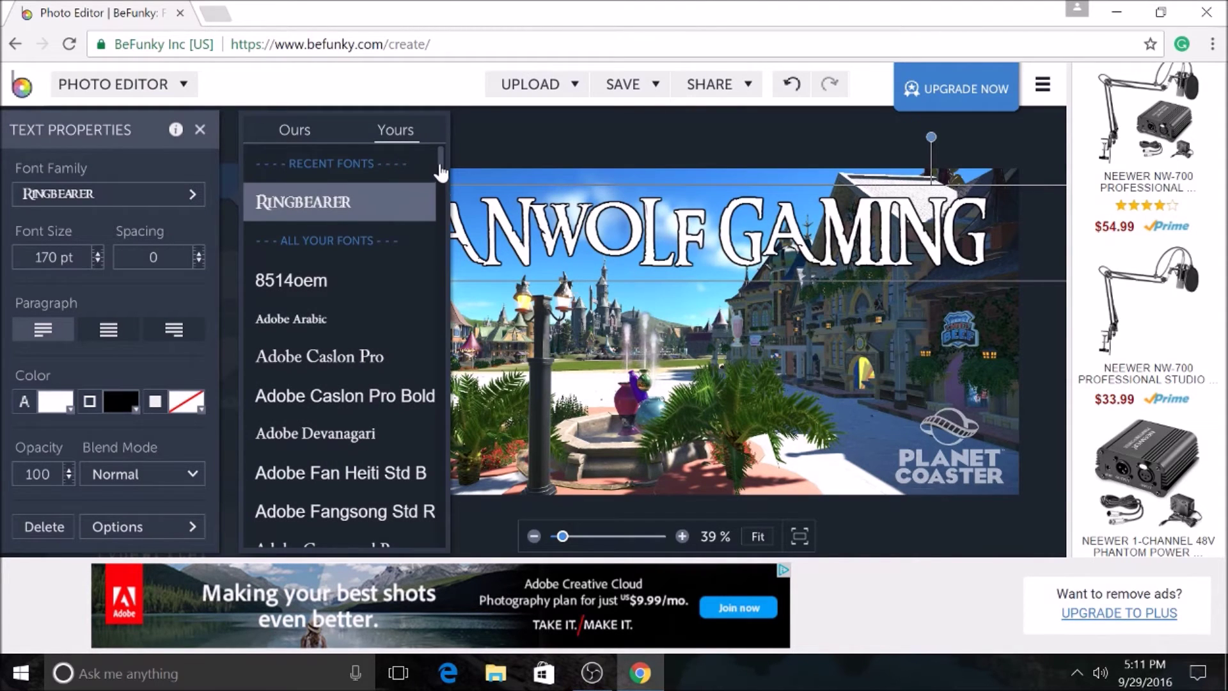
pyautogui.moveTo(437, 163); pyautogui.dragTo(431, 340)
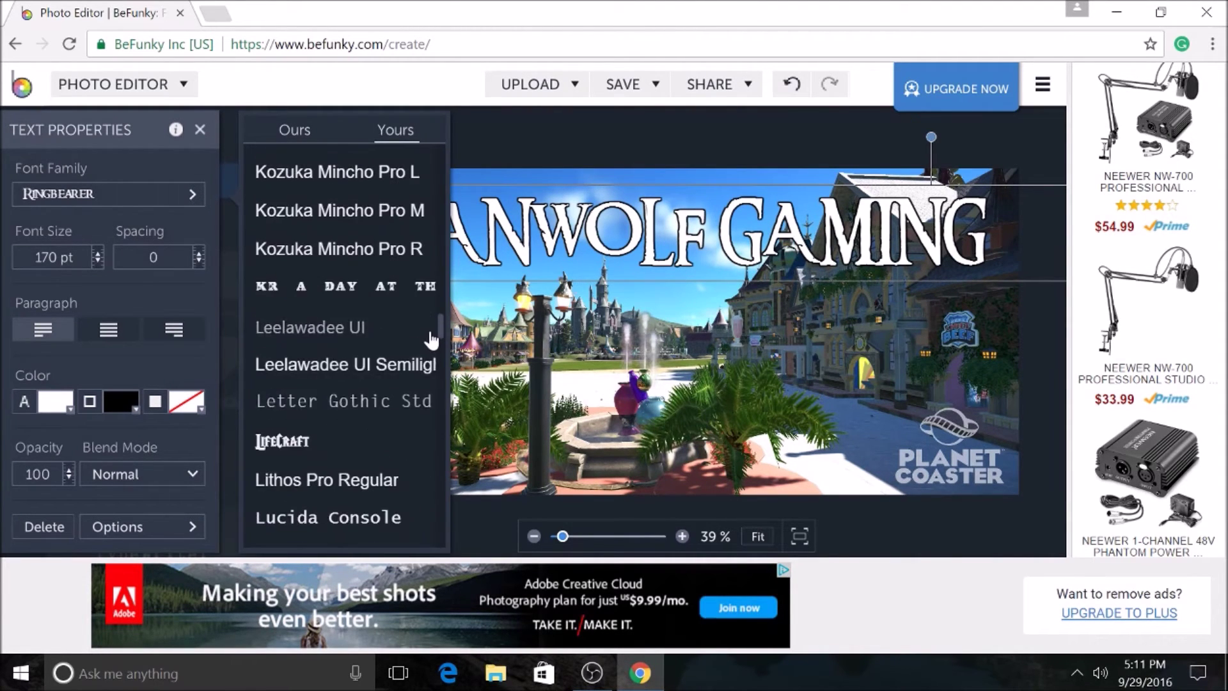
# Apply the Lifecraft font to the title and shift it right along the top.
pyautogui.click(281, 441)
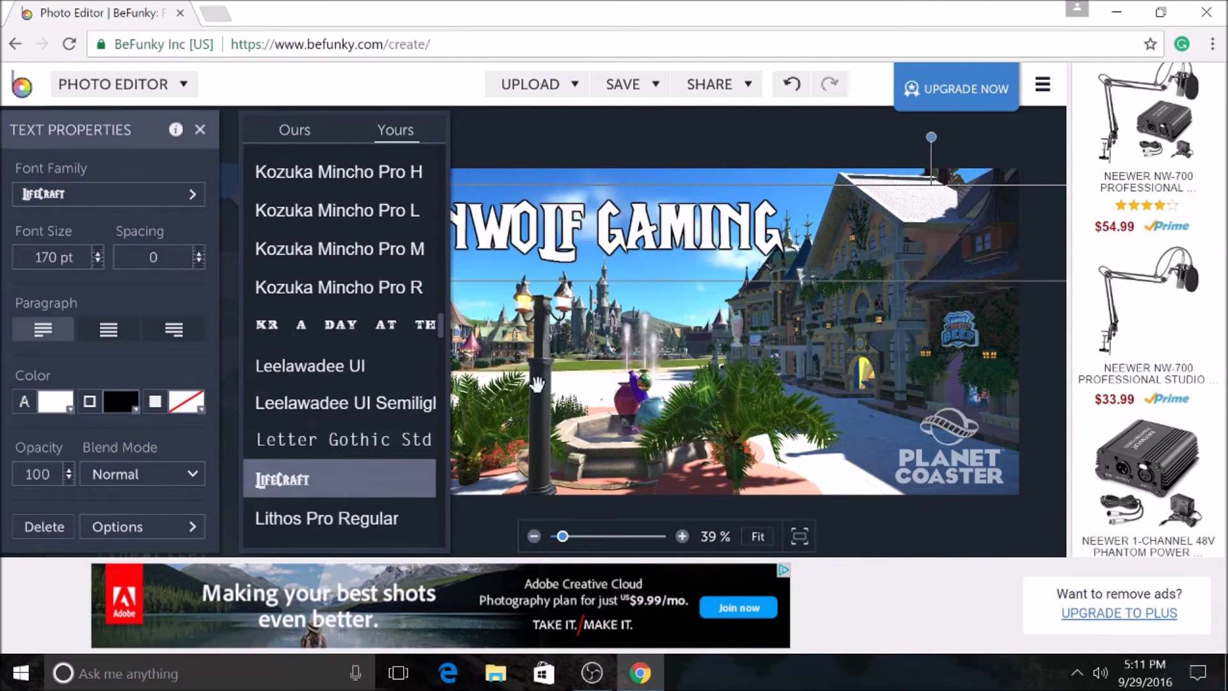
pyautogui.click(430, 211)
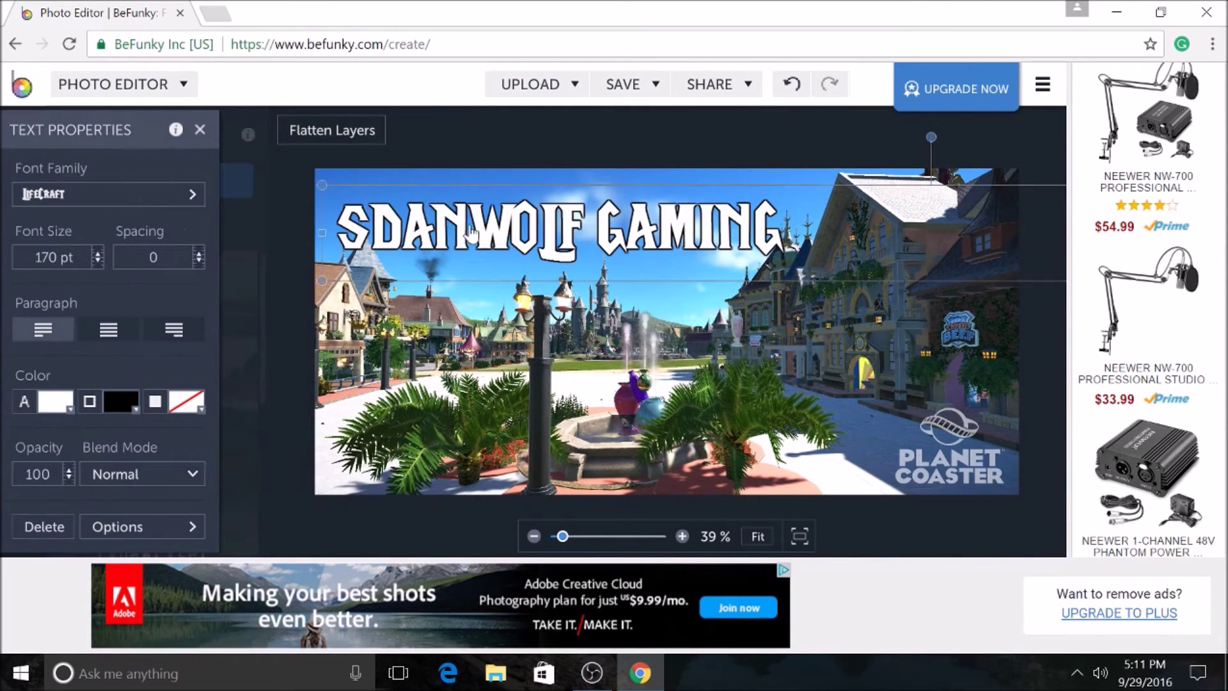
pyautogui.moveTo(466, 218); pyautogui.dragTo(551, 224)
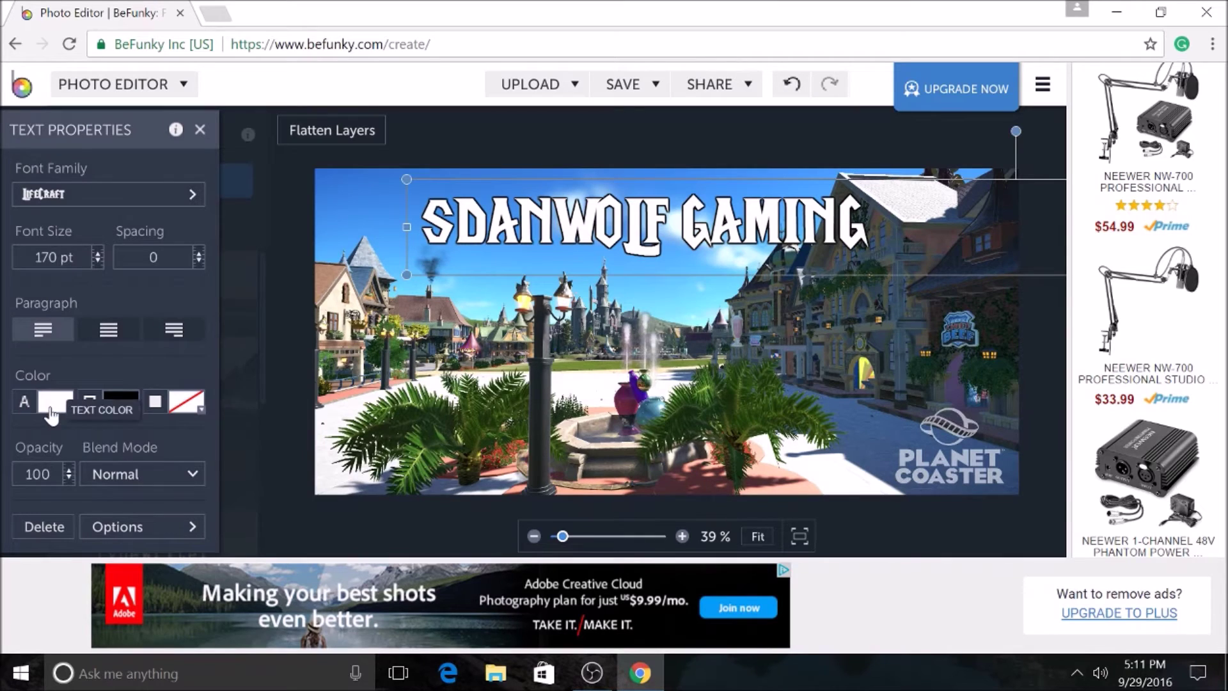
# Colour the title letters bright red (#FF1111).
pyautogui.click(54, 402)
pyautogui.moveTo(114, 376)
pyautogui.mouseDown()
pyautogui.moveTo(113, 386)
pyautogui.moveTo(219, 406)
pyautogui.moveTo(162, 404)
pyautogui.moveTo(108, 372)
pyautogui.mouseUp()
pyautogui.click(157, 389)
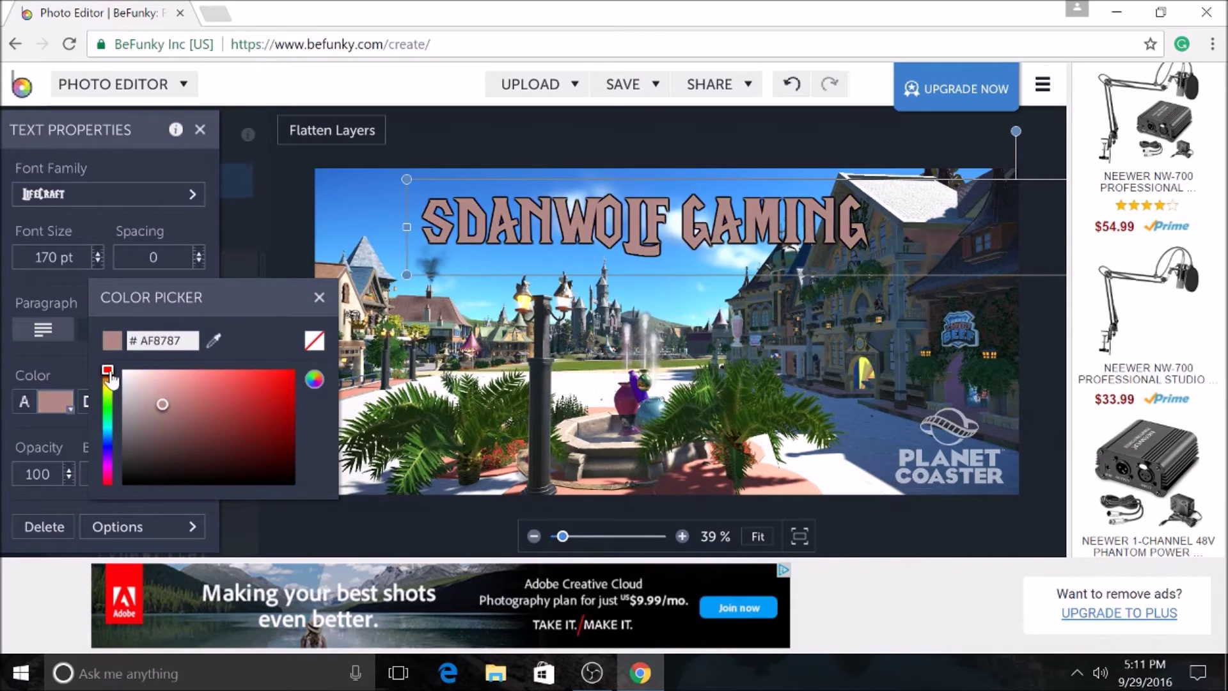
pyautogui.moveTo(162, 404); pyautogui.dragTo(282, 373)
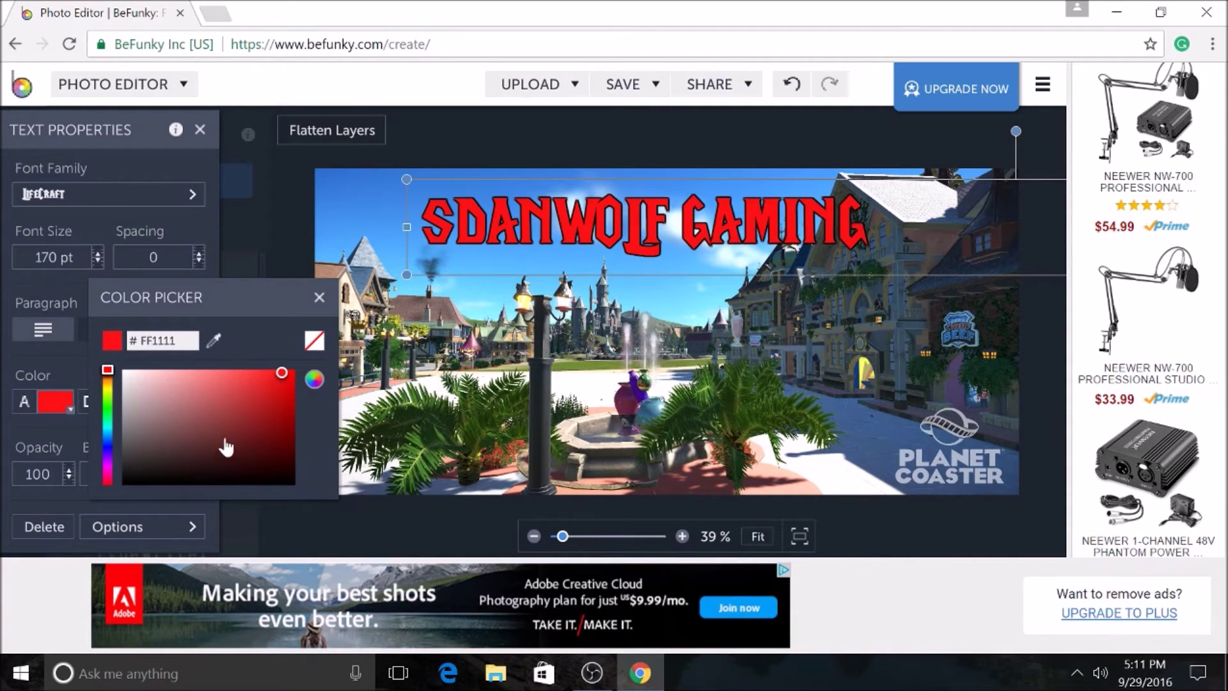
pyautogui.click(322, 299)
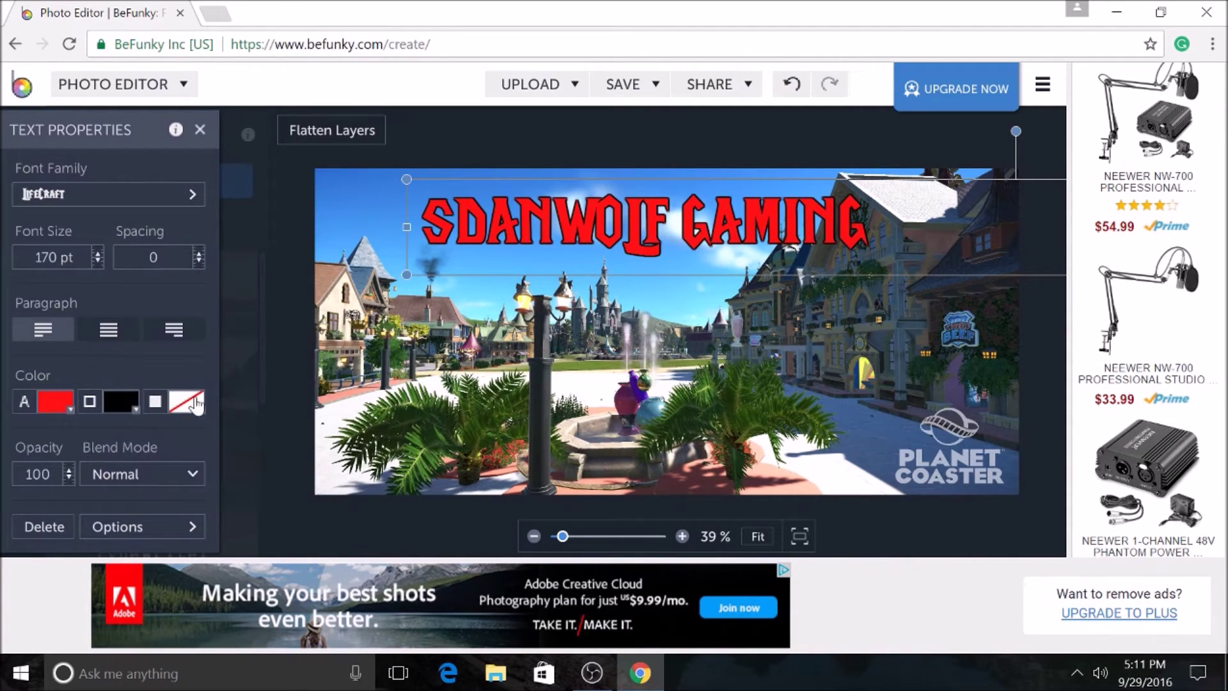
# Give the title a pale yellow #FFFF90 outline and deselect it.
pyautogui.click(130, 409)
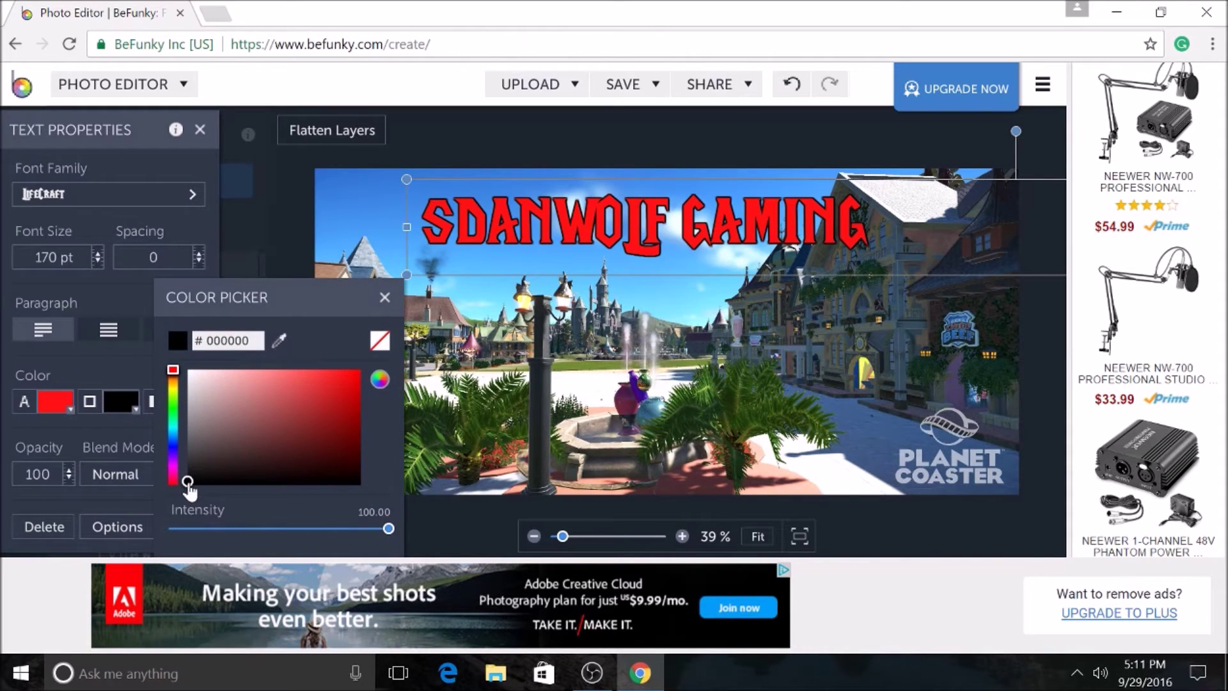
pyautogui.moveTo(188, 482)
pyautogui.mouseDown()
pyautogui.moveTo(274, 457)
pyautogui.moveTo(307, 420)
pyautogui.moveTo(251, 395)
pyautogui.moveTo(244, 430)
pyautogui.moveTo(310, 431)
pyautogui.moveTo(307, 386)
pyautogui.moveTo(290, 388)
pyautogui.mouseUp()
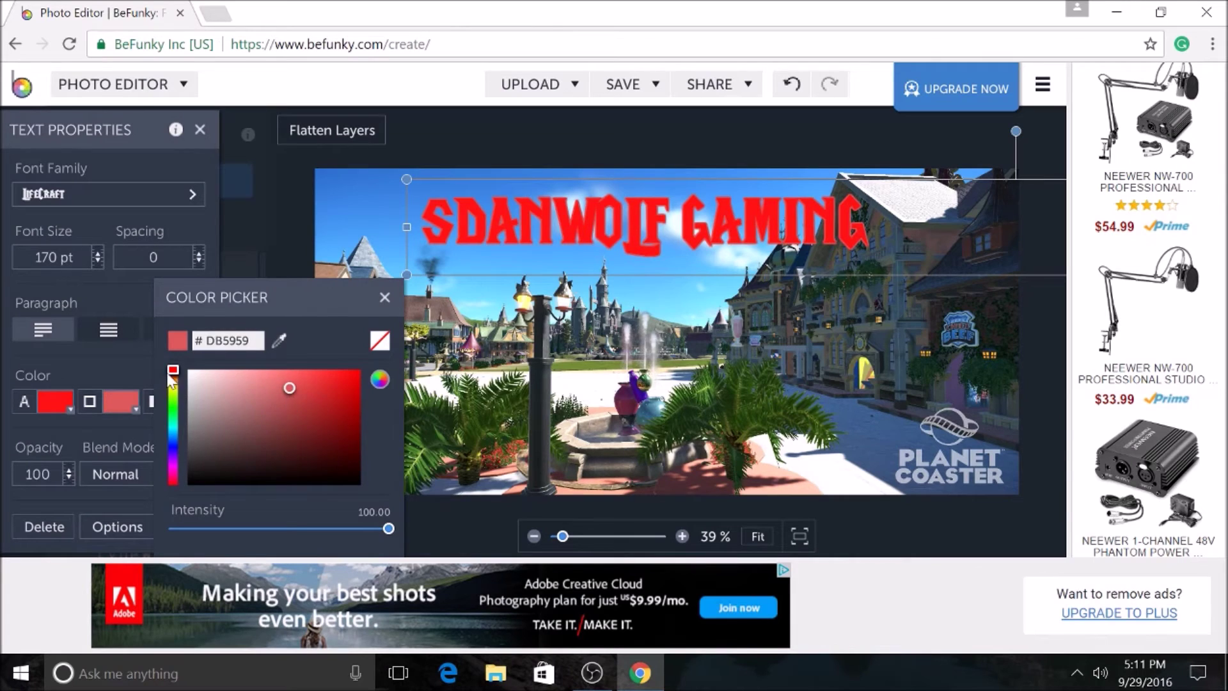
pyautogui.moveTo(172, 377); pyautogui.dragTo(173, 389)
pyautogui.moveTo(279, 411)
pyautogui.mouseDown()
pyautogui.moveTo(297, 395)
pyautogui.moveTo(318, 409)
pyautogui.moveTo(263, 377)
pyautogui.mouseUp()
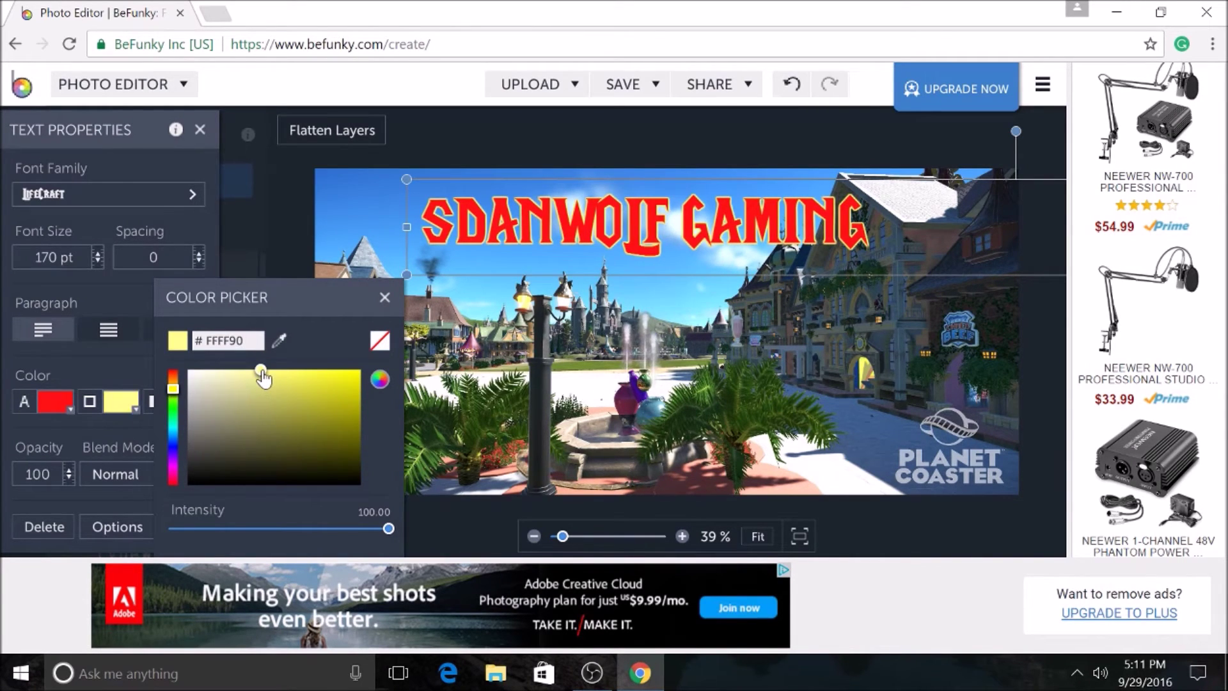
pyautogui.click(377, 243)
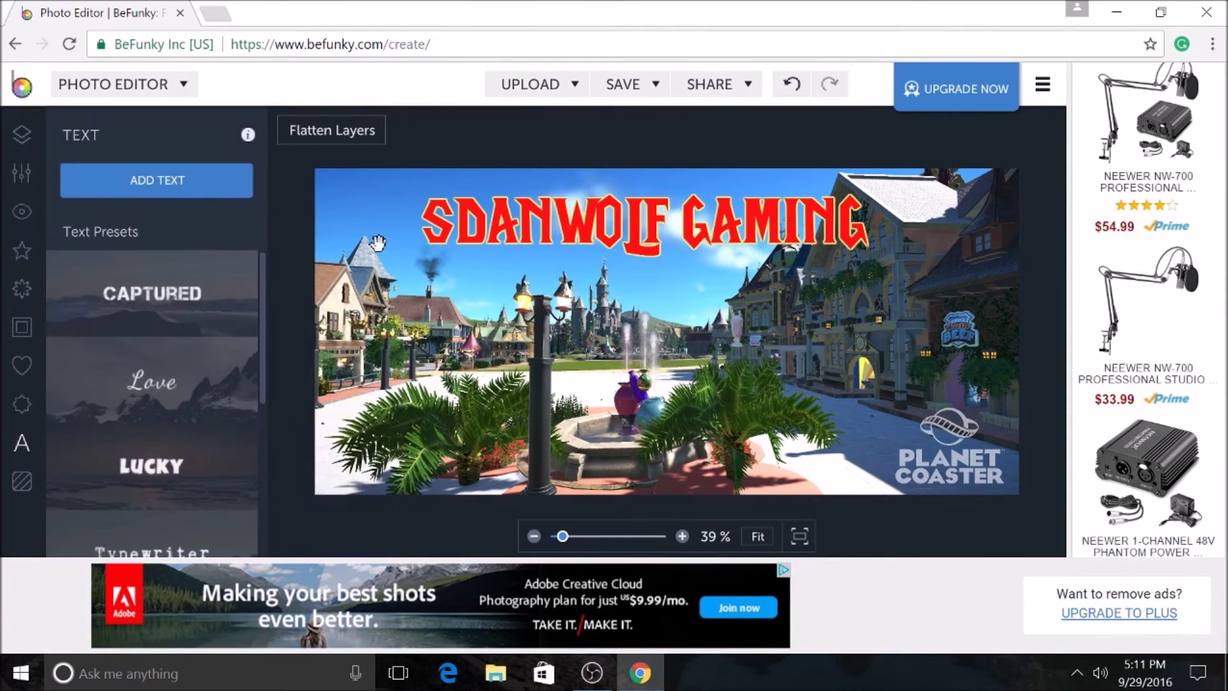
# Minimize the browser to reveal the Windows desktop.
pyautogui.click(1121, 17)
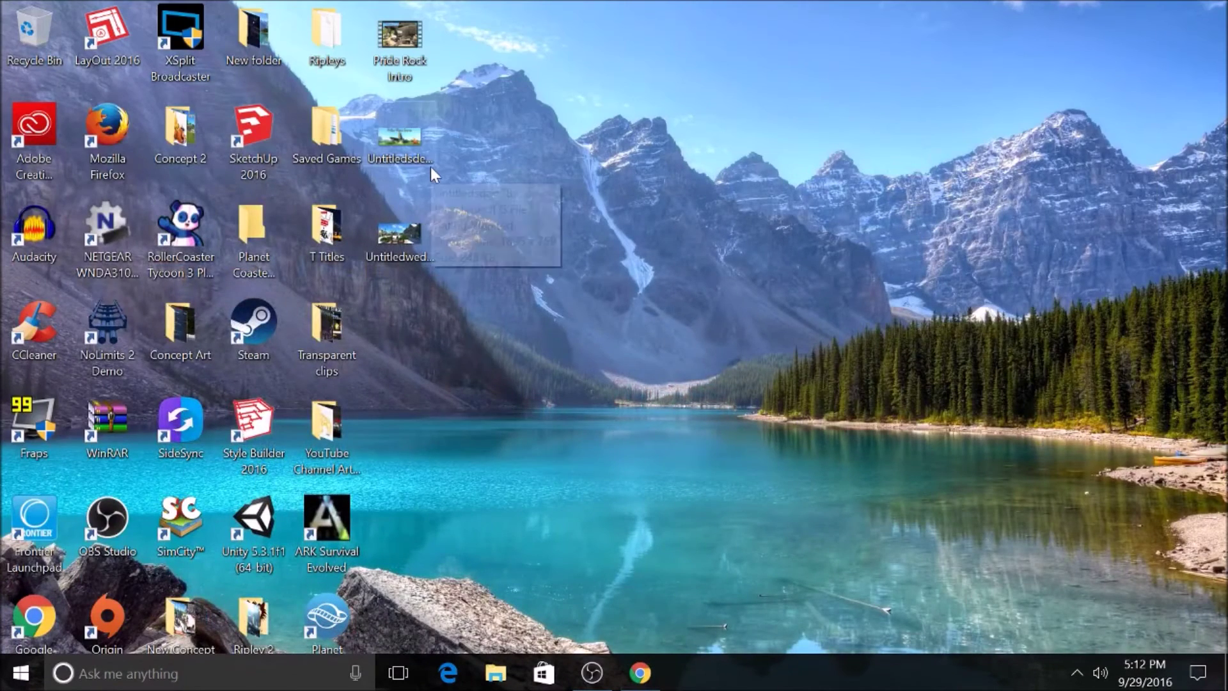
# Open the Pride Rock Intro image in Photos, close it, and return to BeFunky.
pyautogui.doubleClick(401, 145)
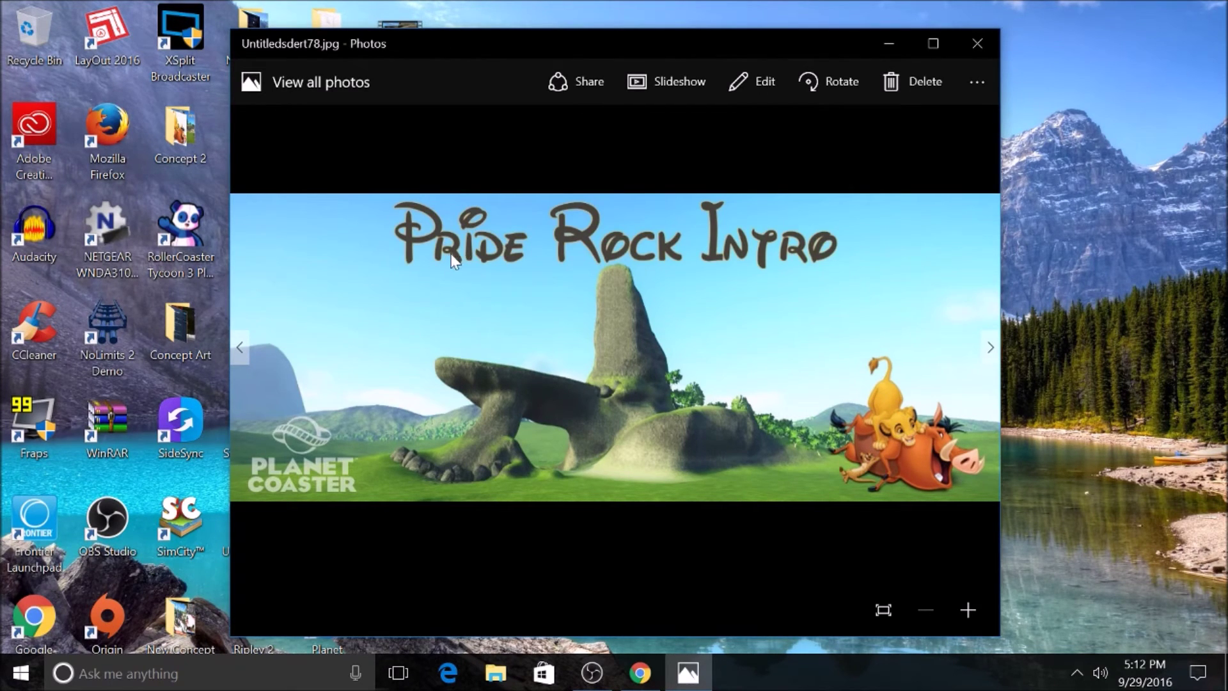
pyautogui.click(972, 56)
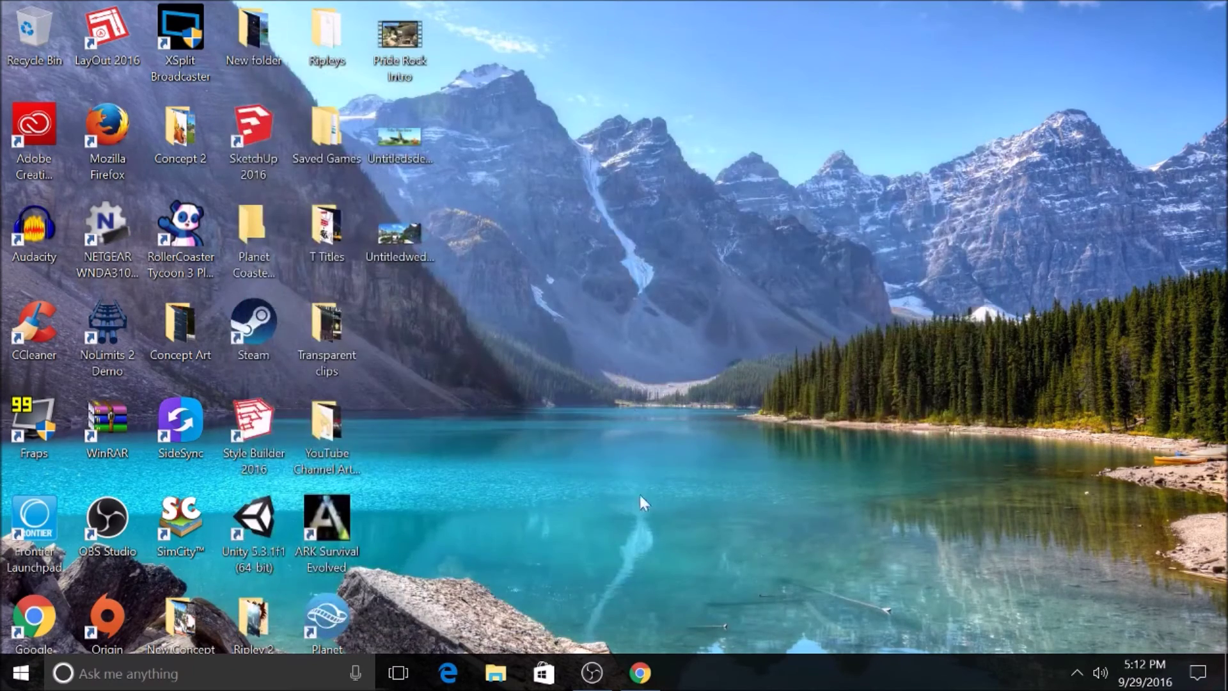
pyautogui.click(640, 672)
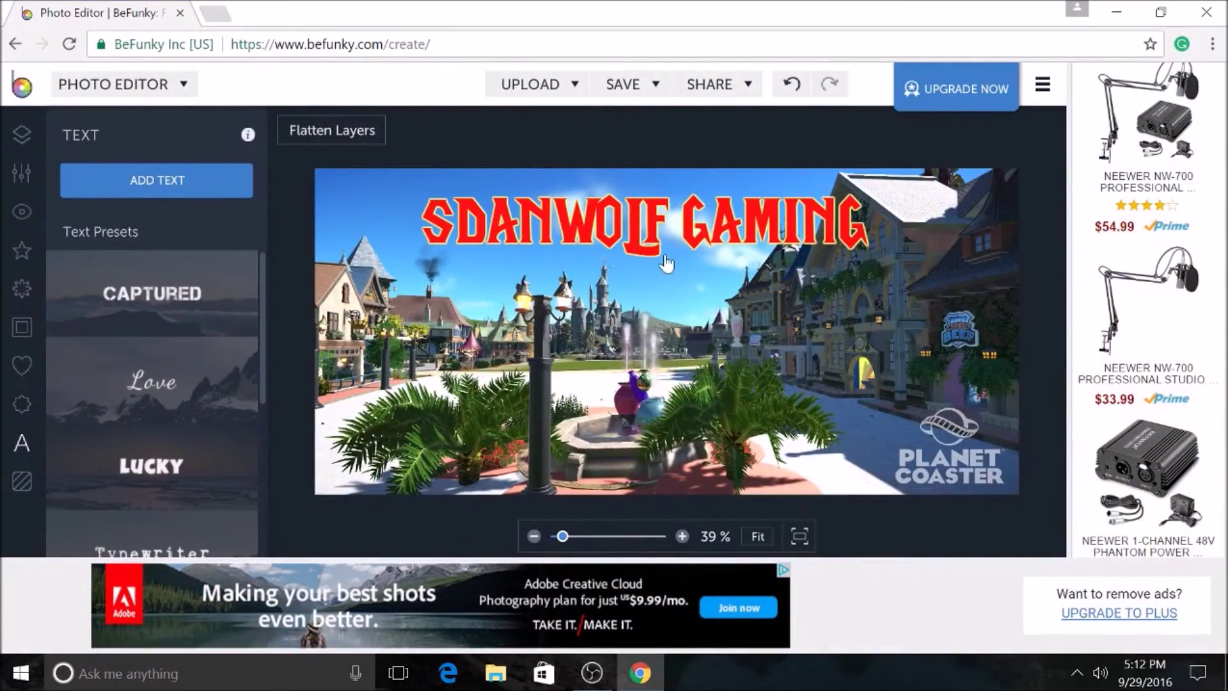
# Search Google in a new Chrome tab for 'Disney Transparent' and show the image results.
pyautogui.click(214, 14)
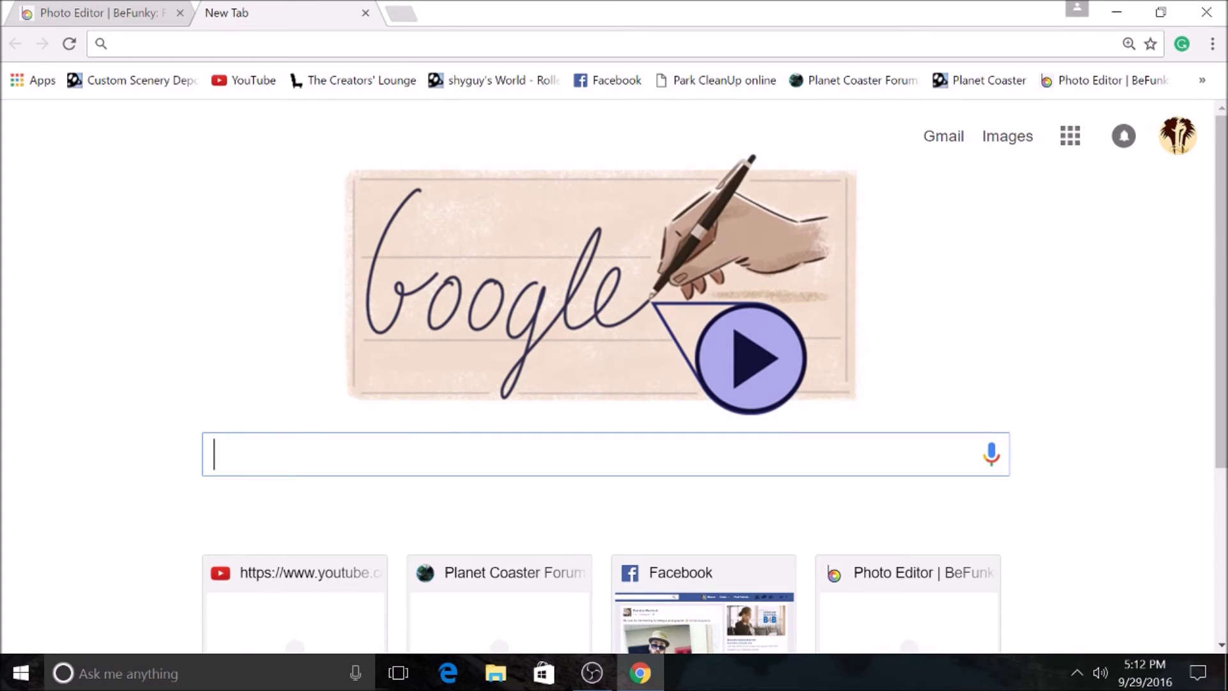
pyautogui.write('Disn')
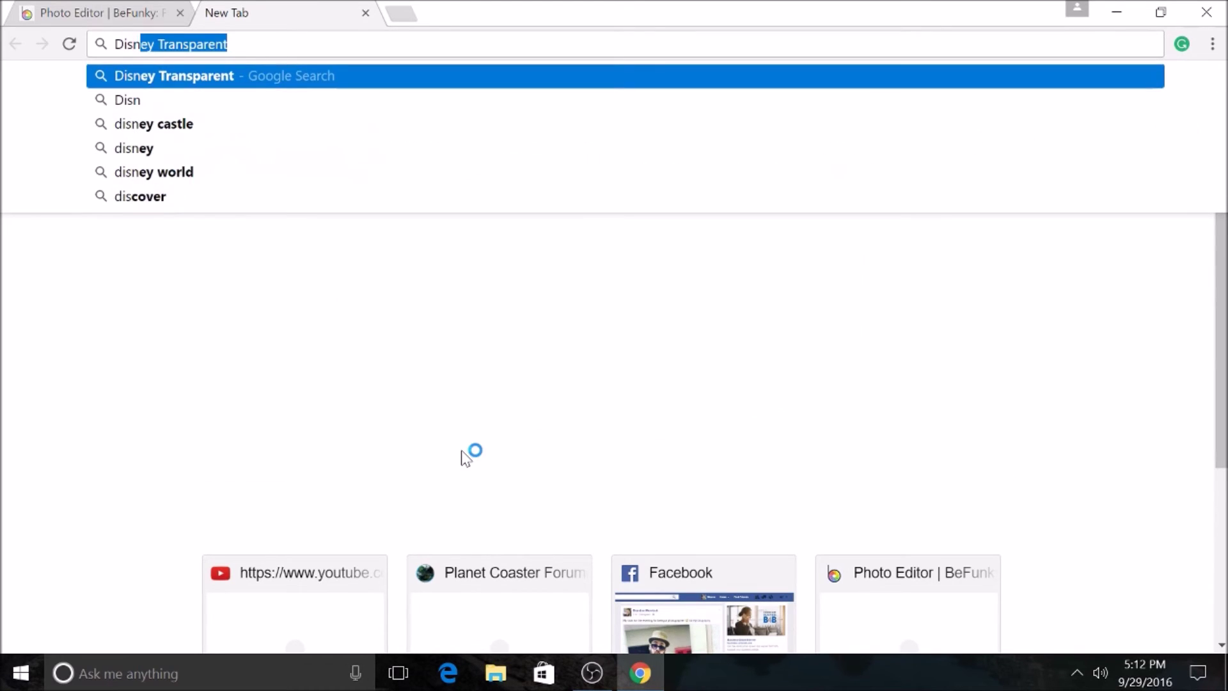
pyautogui.write('ey Transpa')
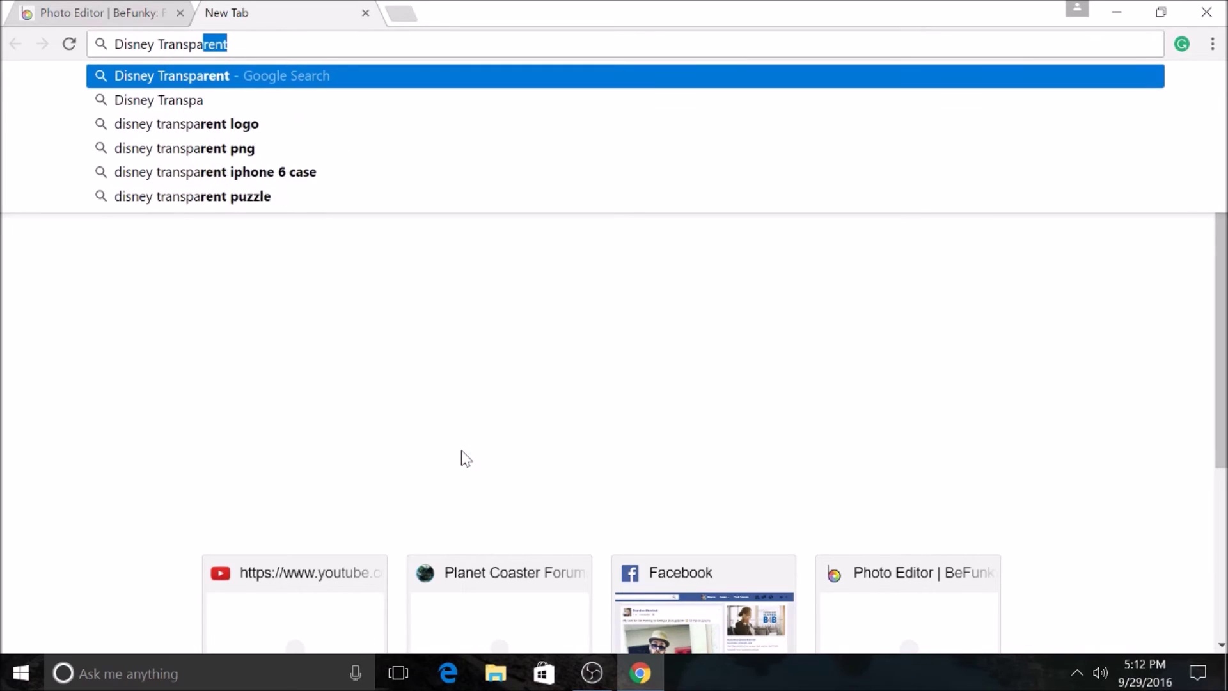
pyautogui.write('rent\\')
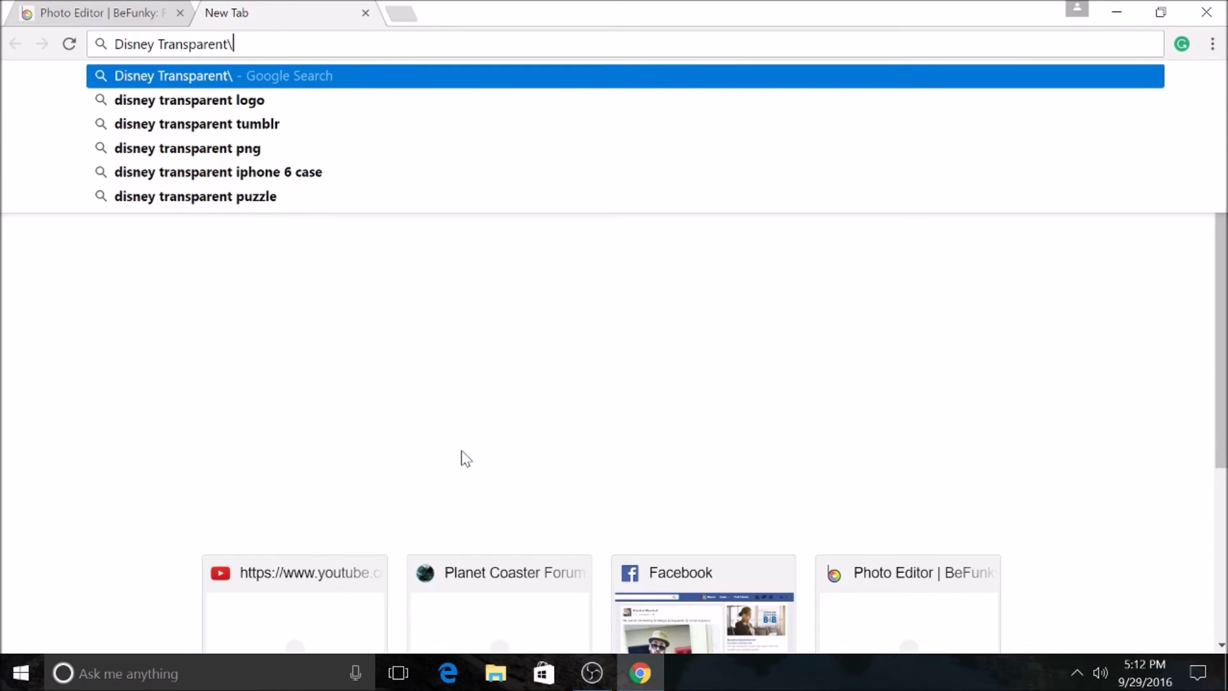
pyautogui.press('BackSpace')
pyautogui.press('Return')
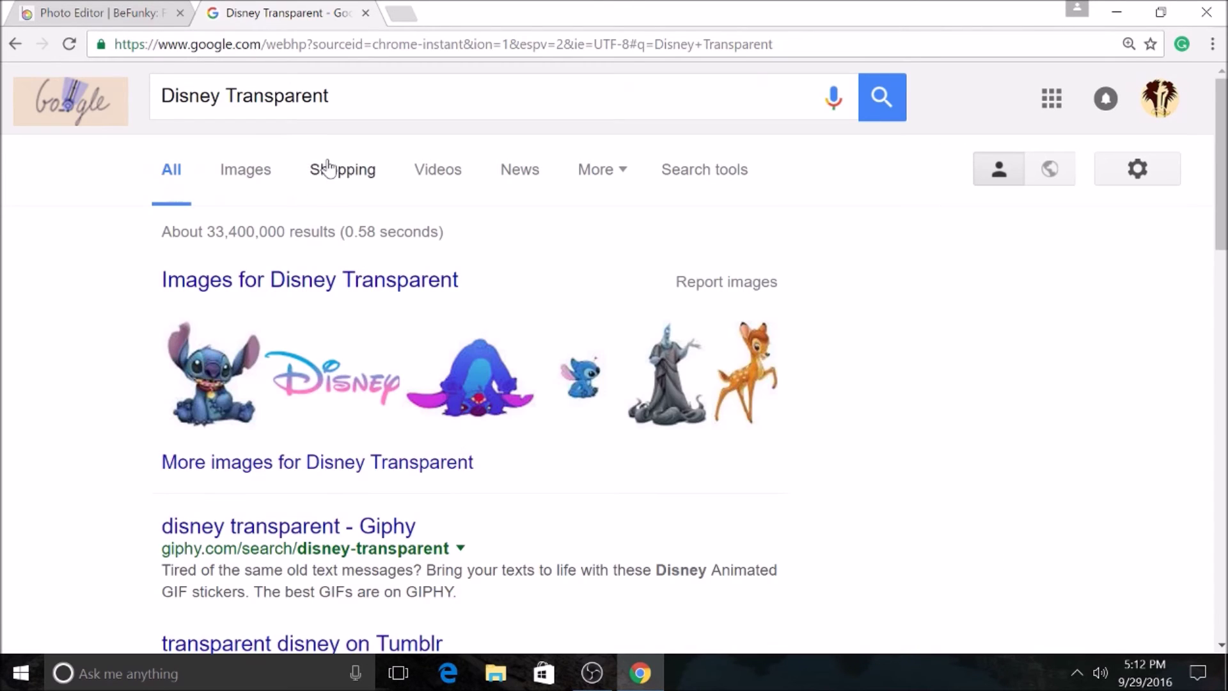
pyautogui.click(245, 170)
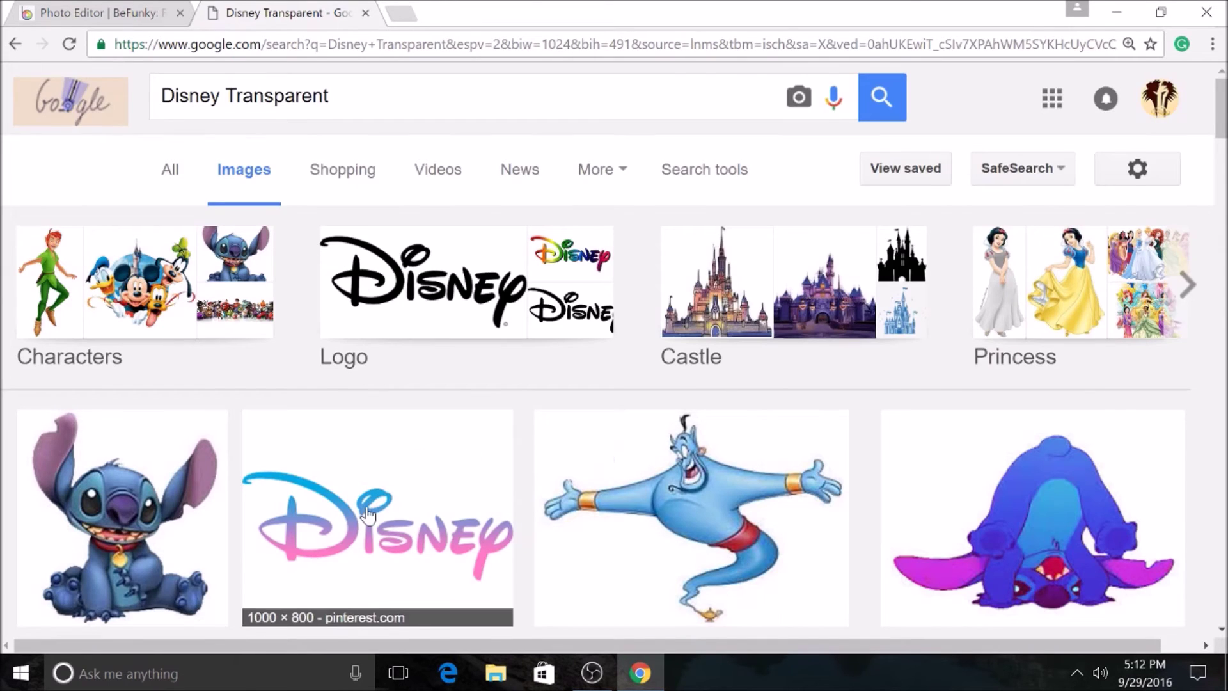
# Save the pastel Disney logo preview to the Desktop as a PNG, then close the search tab.
pyautogui.scroll(-1, 384, 480)
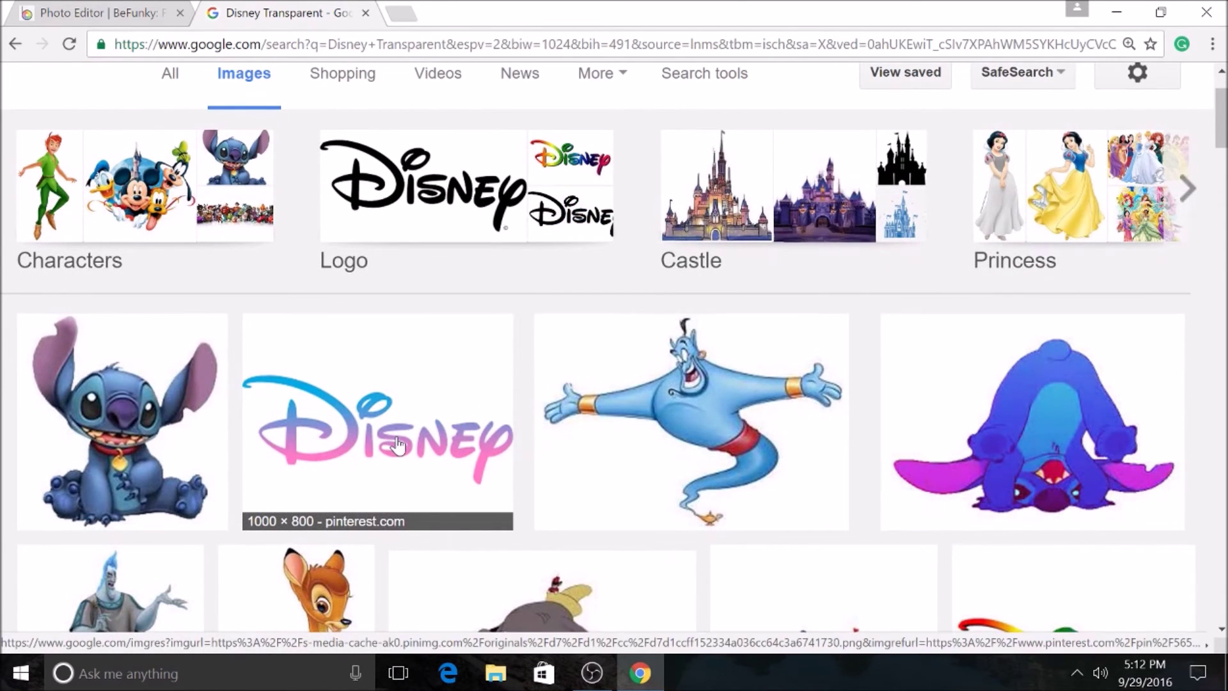
pyautogui.click(398, 445)
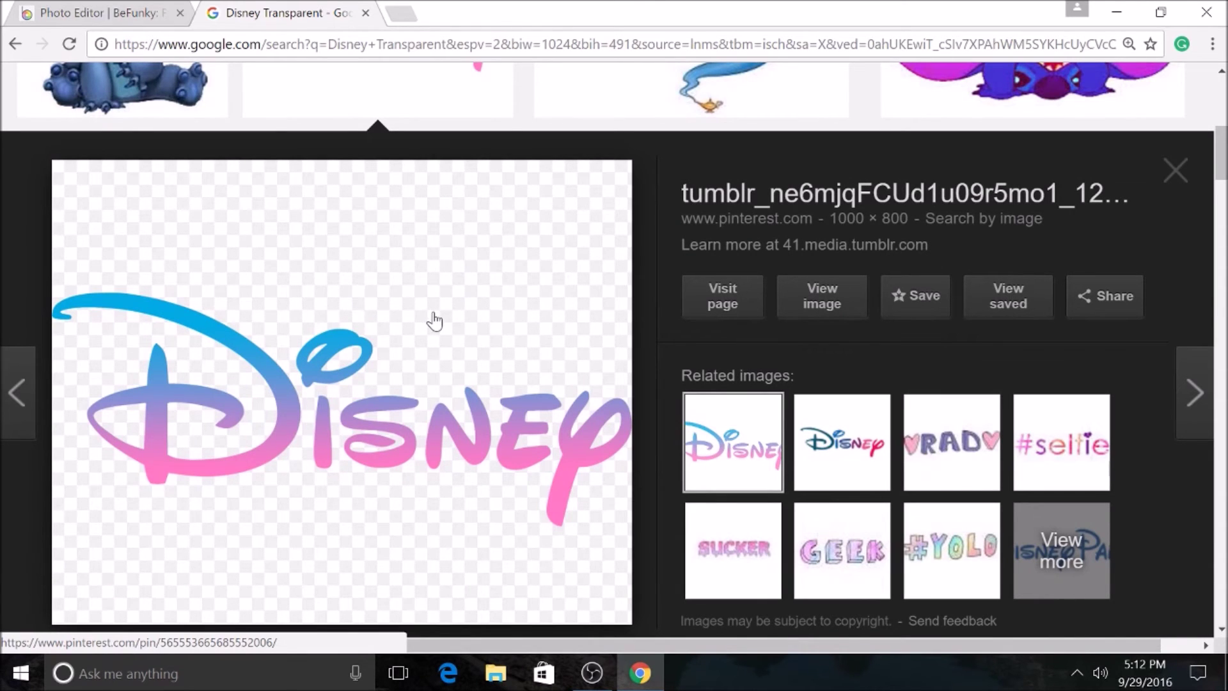
pyautogui.rightClick(451, 401)
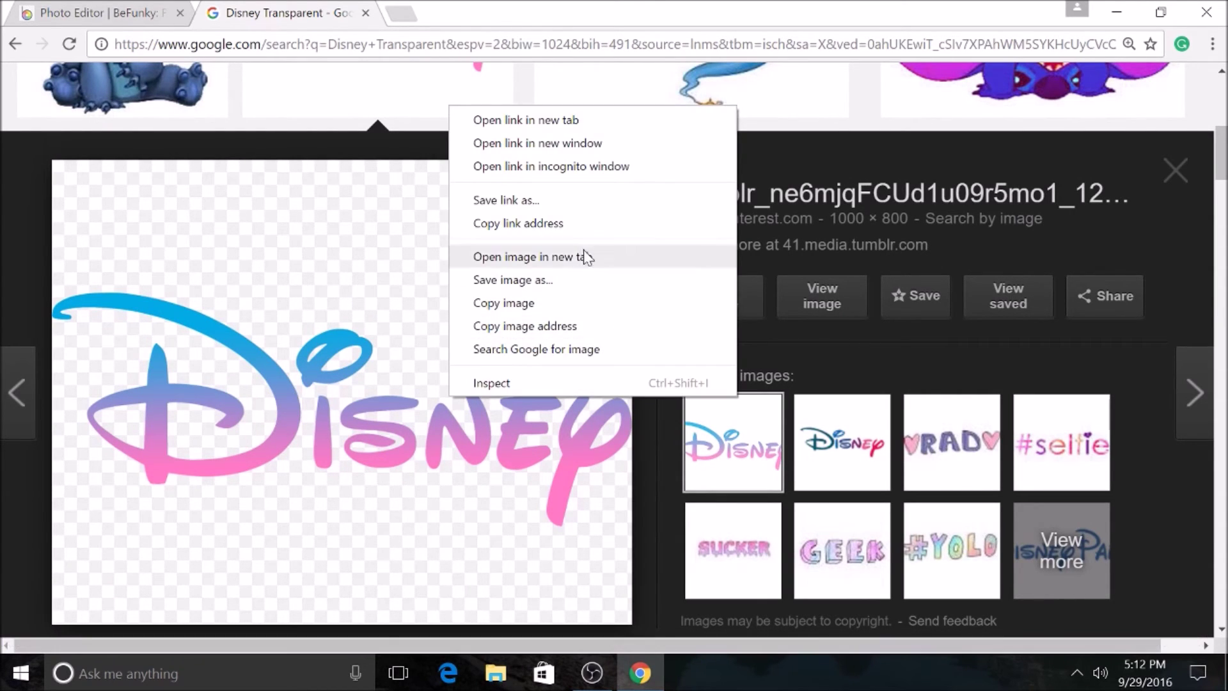
pyautogui.click(558, 281)
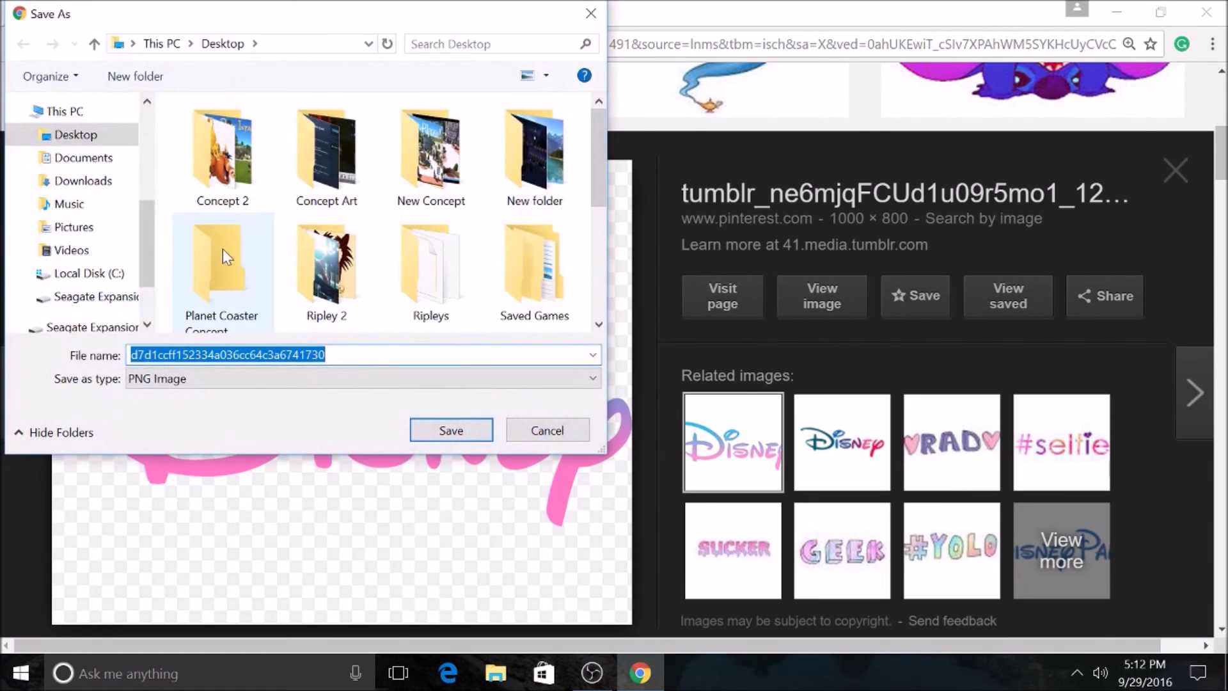
pyautogui.click(103, 133)
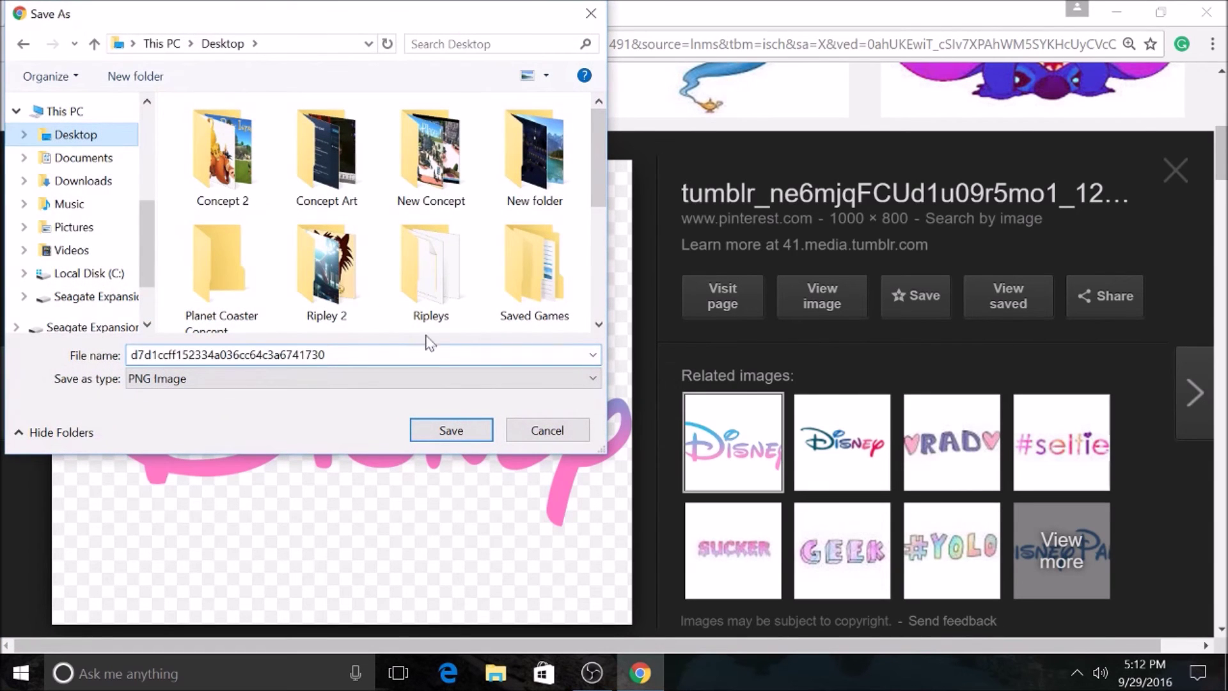
pyautogui.click(451, 430)
pyautogui.scroll(-3, 425, 393)
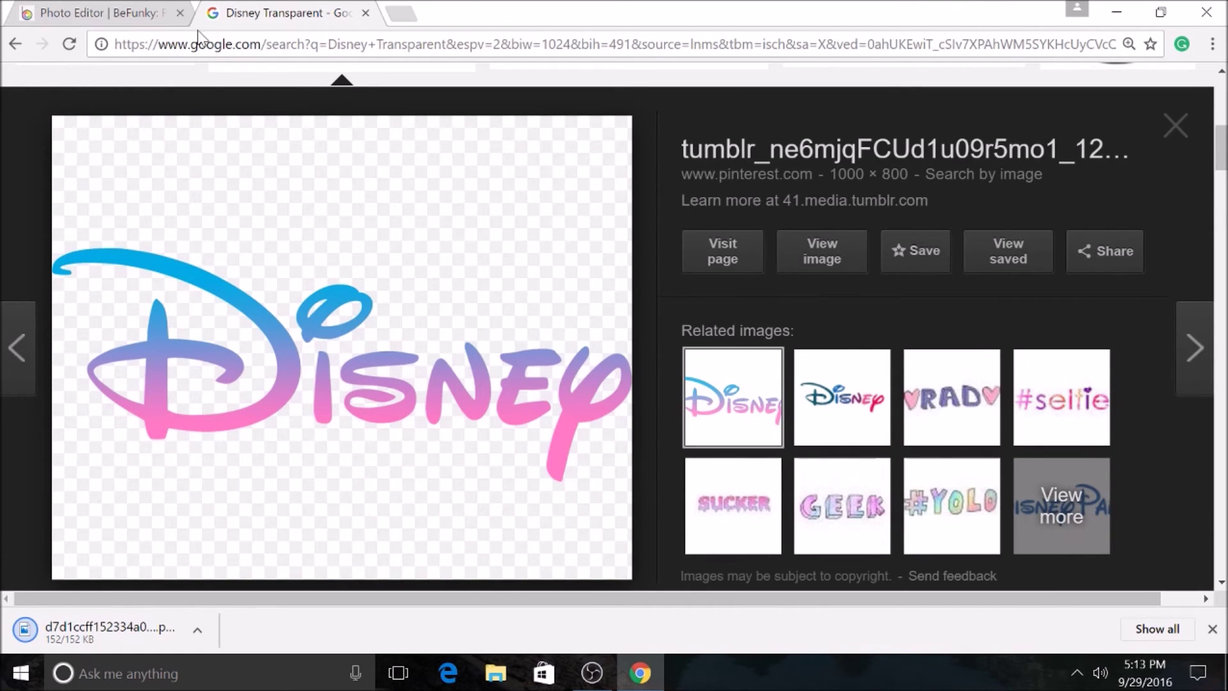
pyautogui.click(365, 13)
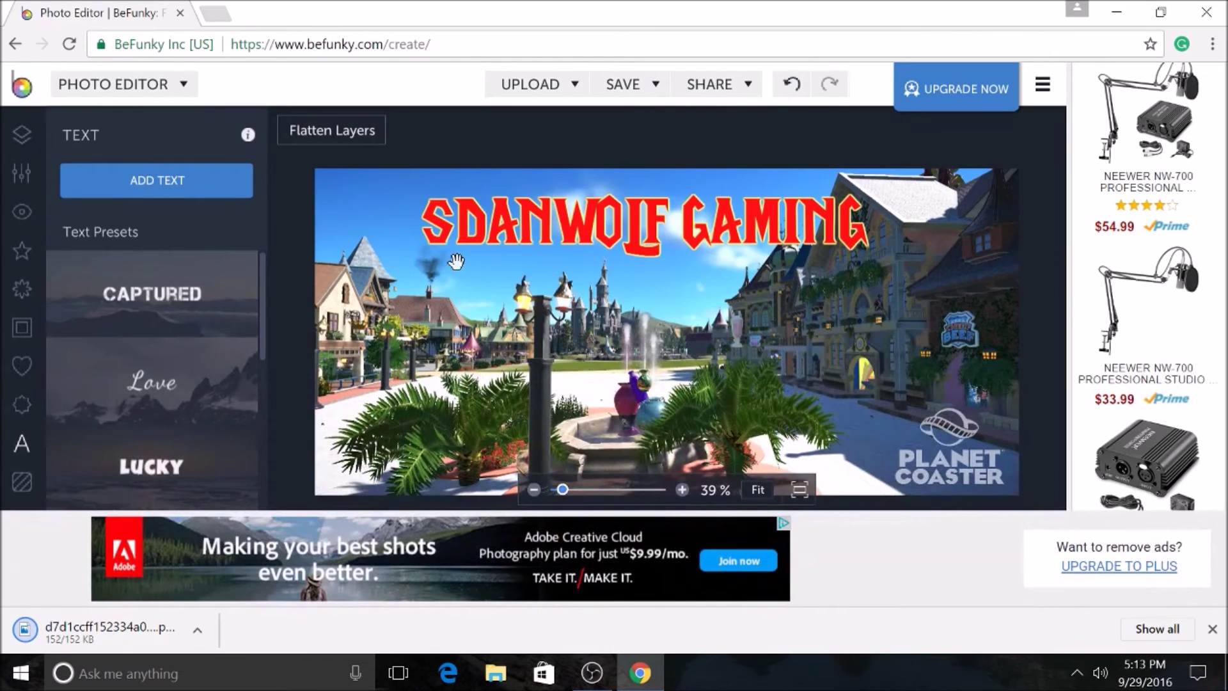
# Add the Desktop Disney logo PNG as a new layer, then move it right and shrink it.
pyautogui.click(22, 135)
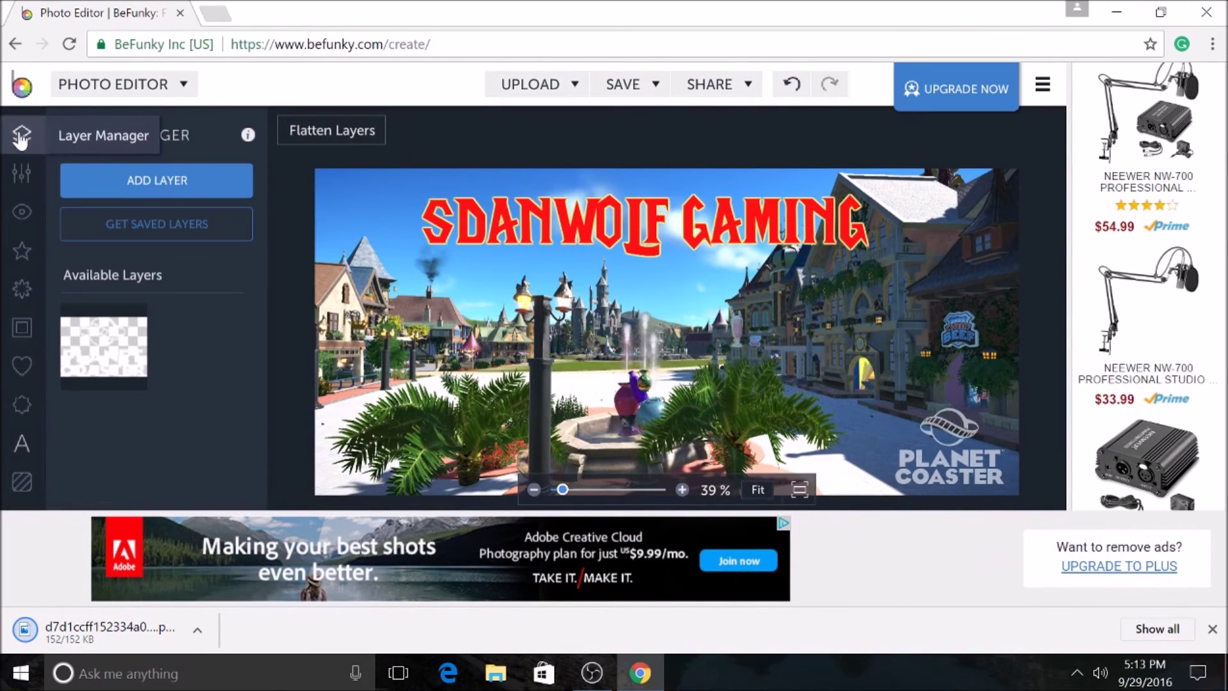
pyautogui.click(156, 180)
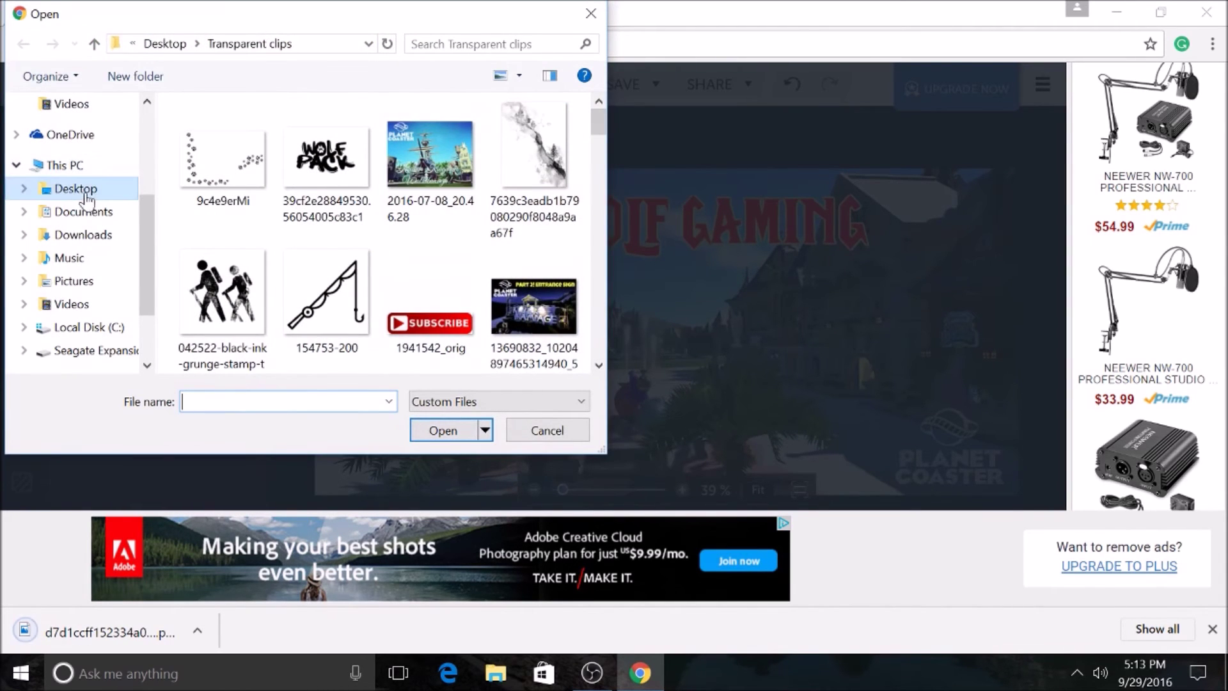
pyautogui.click(85, 192)
pyautogui.scroll(-2, 596, 238)
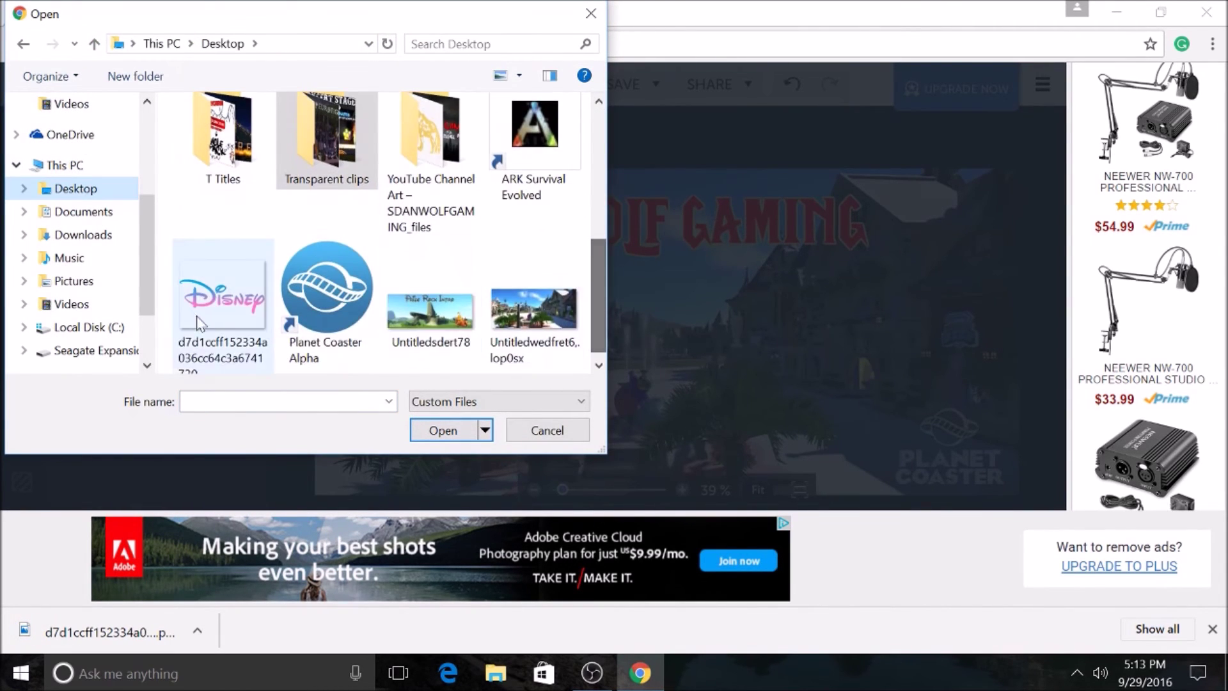
pyautogui.click(208, 313)
pyautogui.click(442, 430)
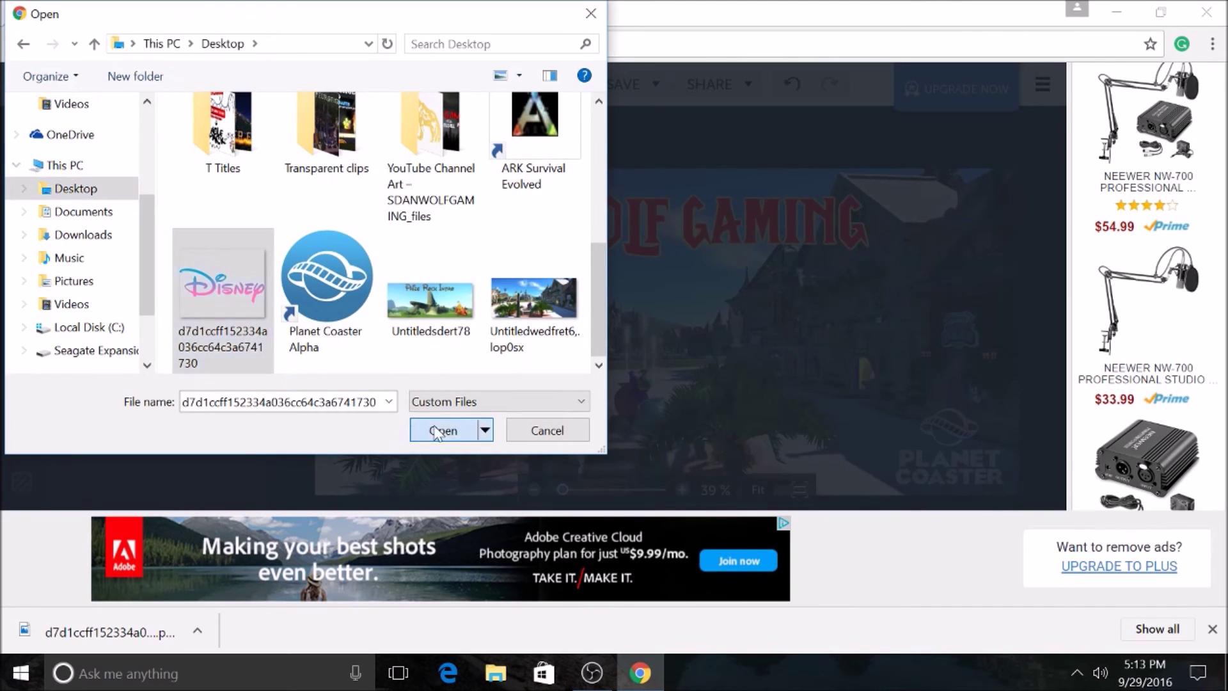
pyautogui.moveTo(683, 351); pyautogui.dragTo(856, 340)
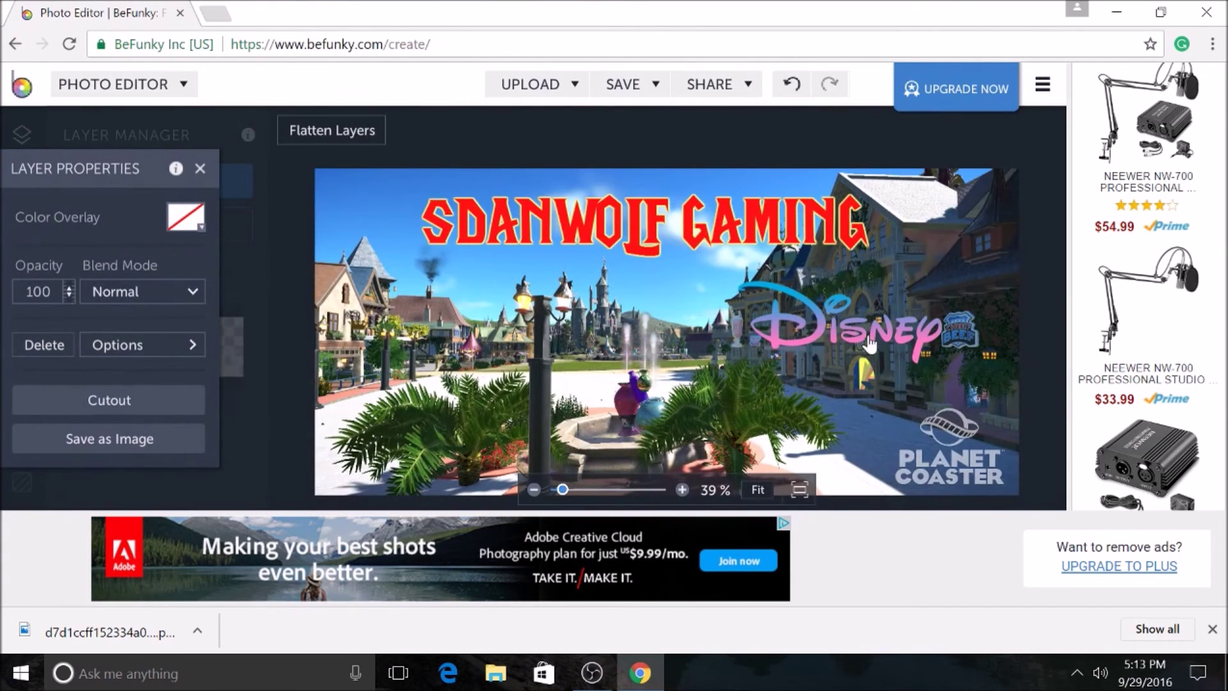
pyautogui.moveTo(738, 397); pyautogui.dragTo(443, 461)
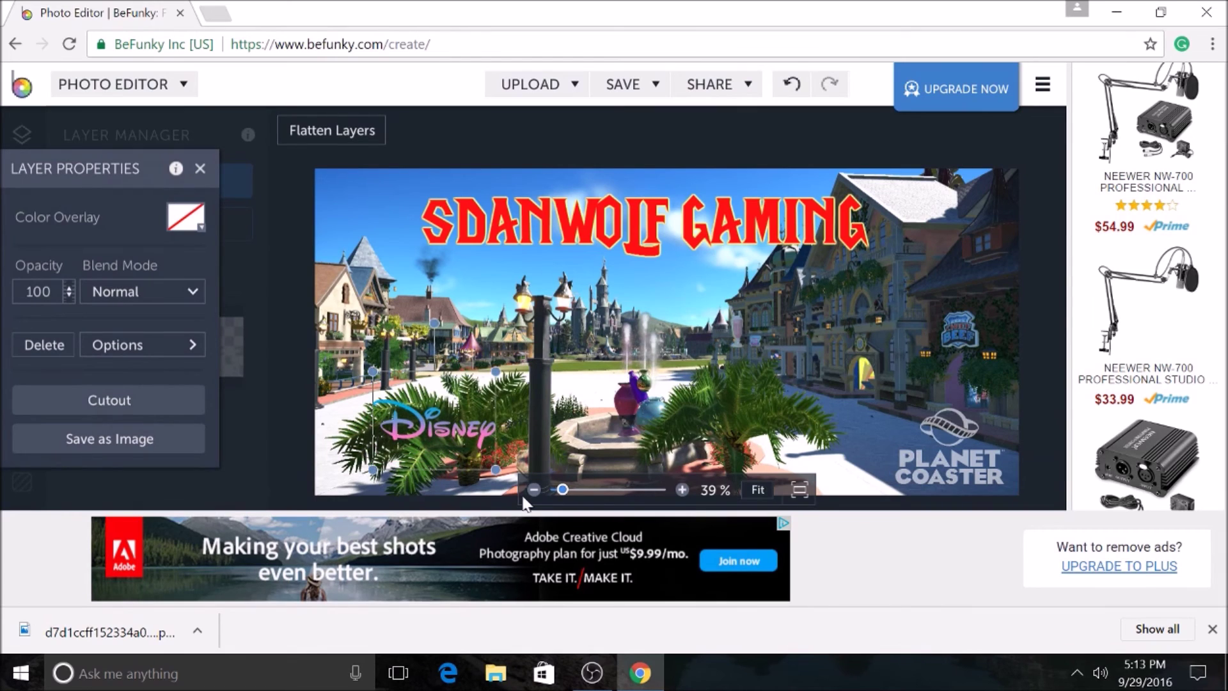